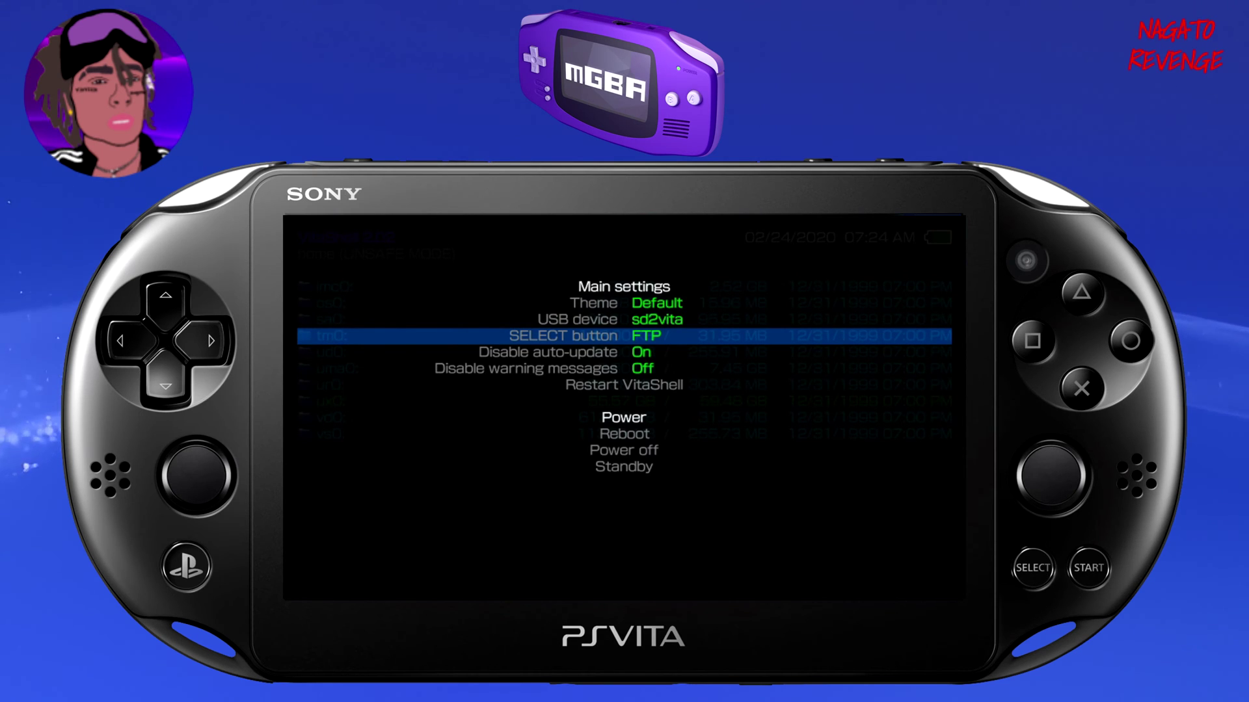
# Set the SELECT button option in VitaShell's main settings to USB, and reopen the settings to check it.
pyautogui.press('Return')
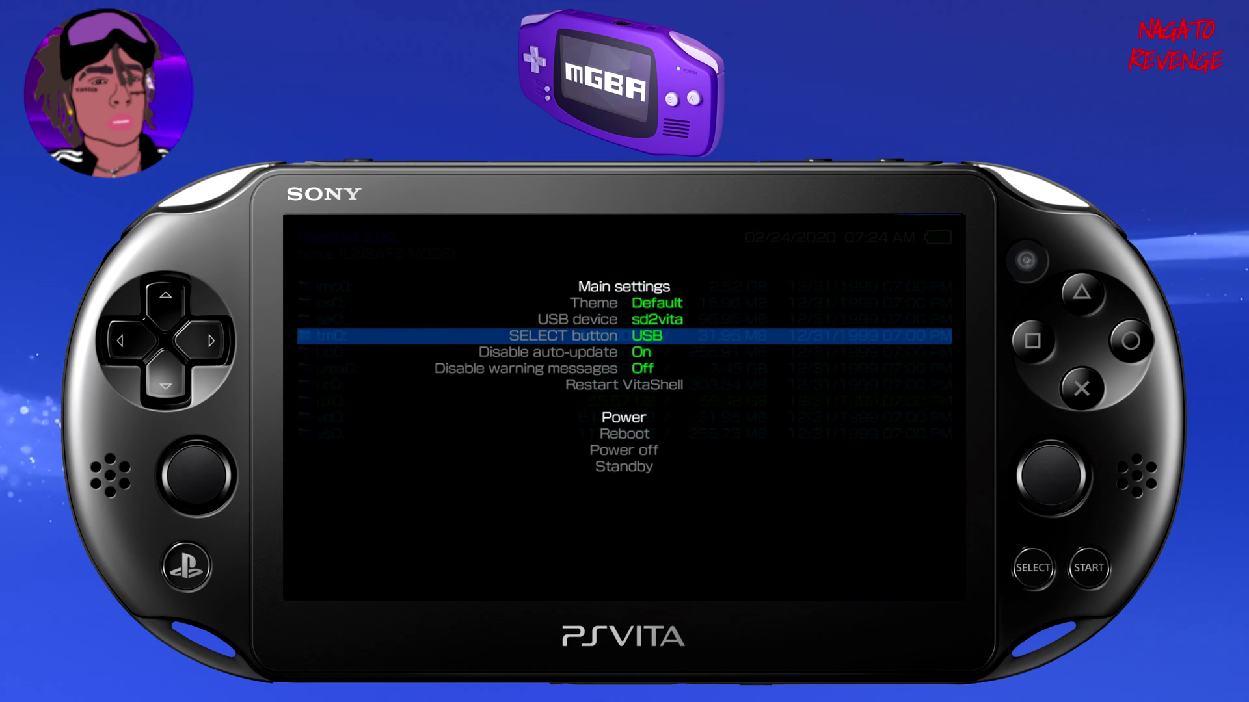
pyautogui.press('Escape')
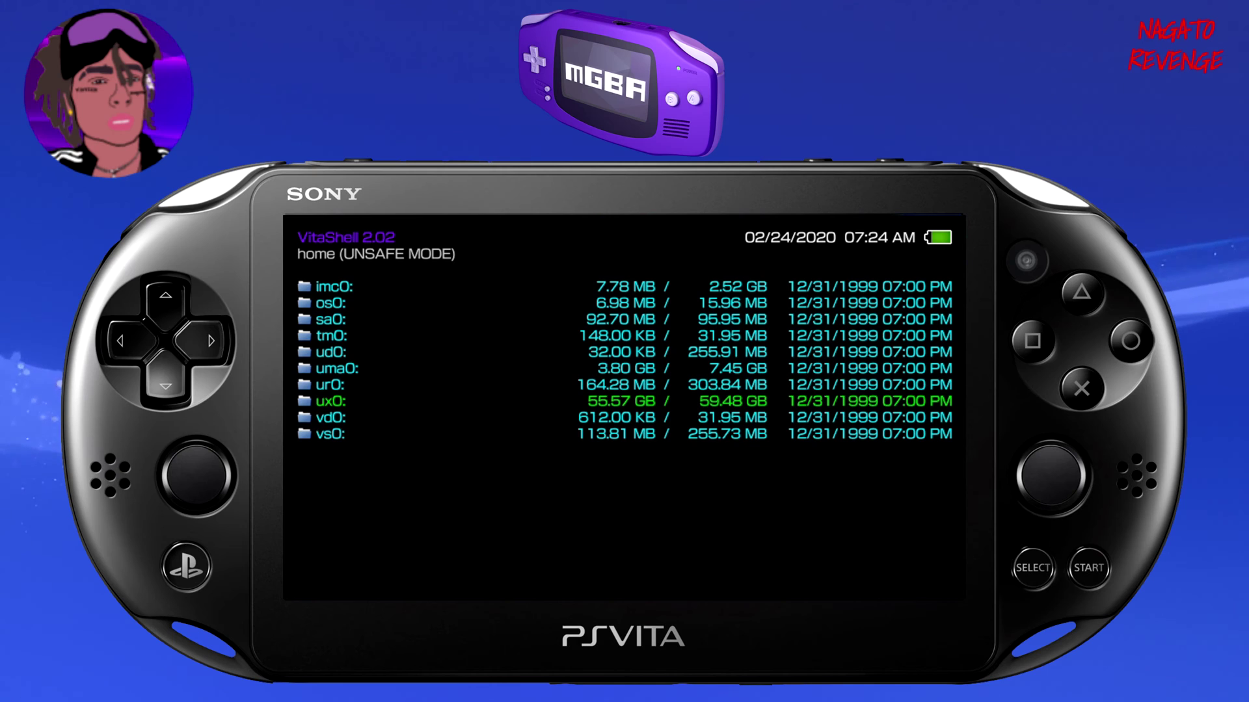
pyautogui.press('Return')
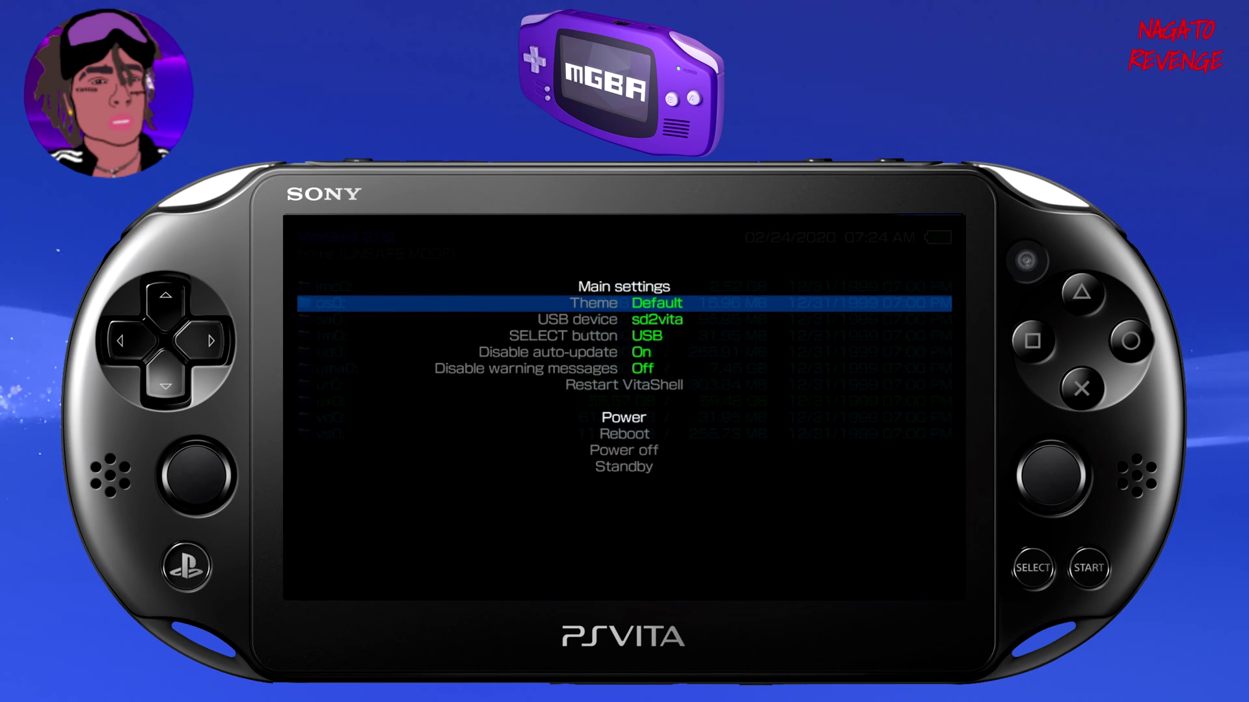
pyautogui.press('Down')
pyautogui.press('Down')
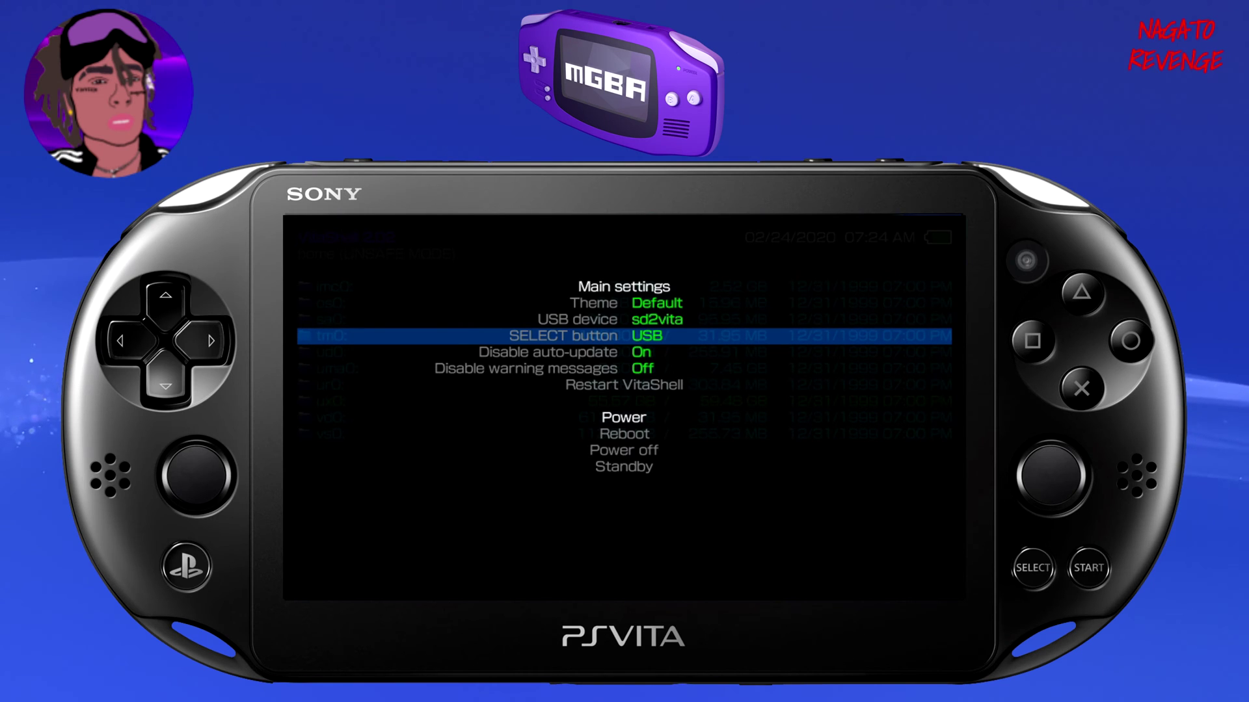
pyautogui.press('Escape')
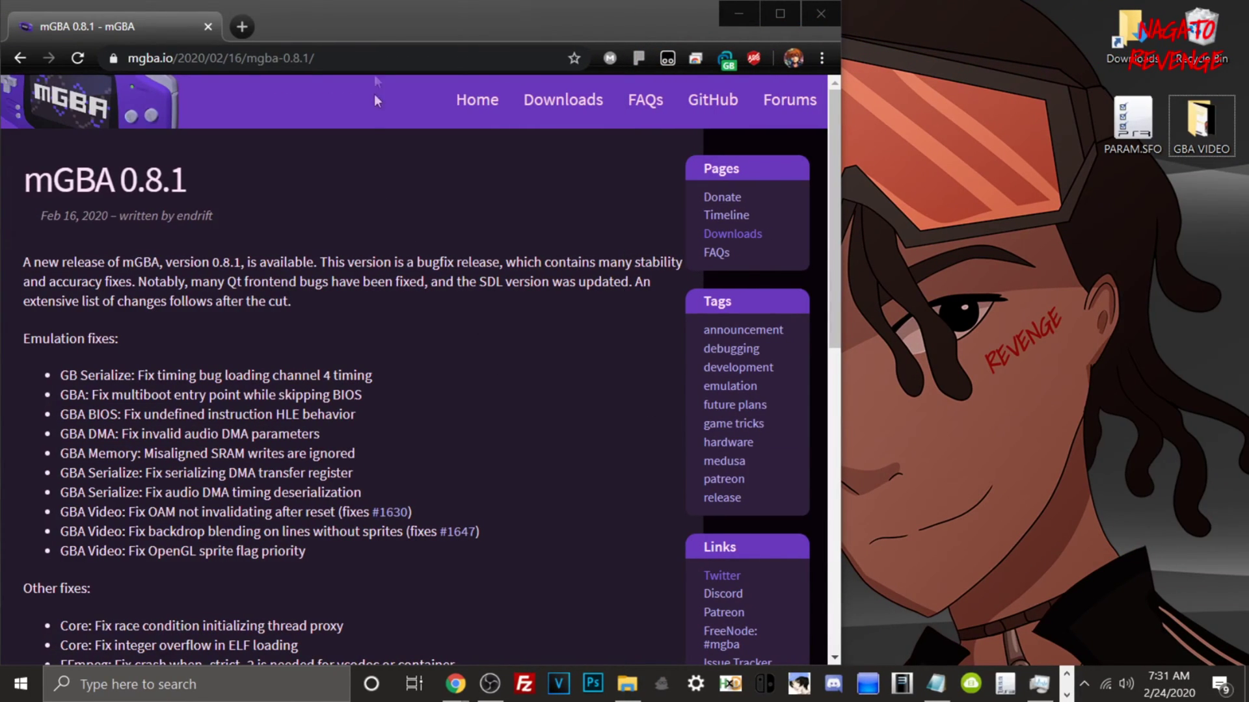
# Switch to File Explorer and look through the root contents of the PSVita (F:) drive.
pyautogui.moveTo(405, 33); pyautogui.dragTo(596, 146)
pyautogui.click(627, 683)
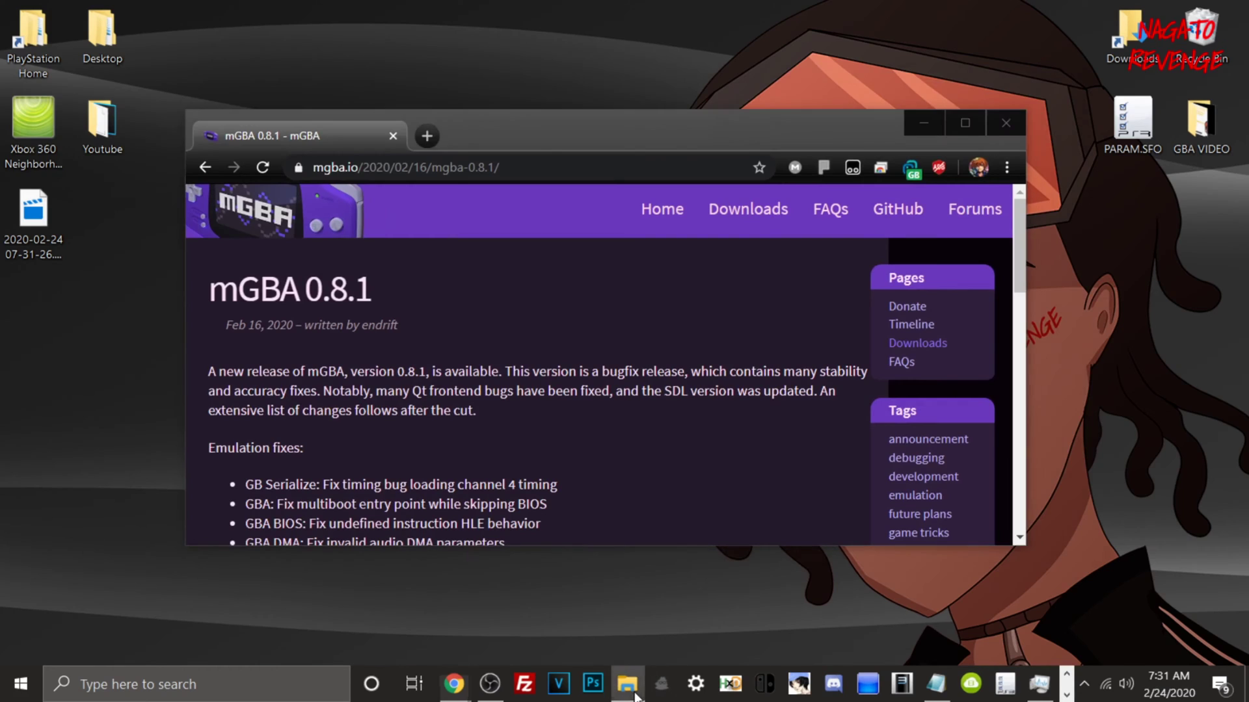
pyautogui.scroll(8, 486, 448)
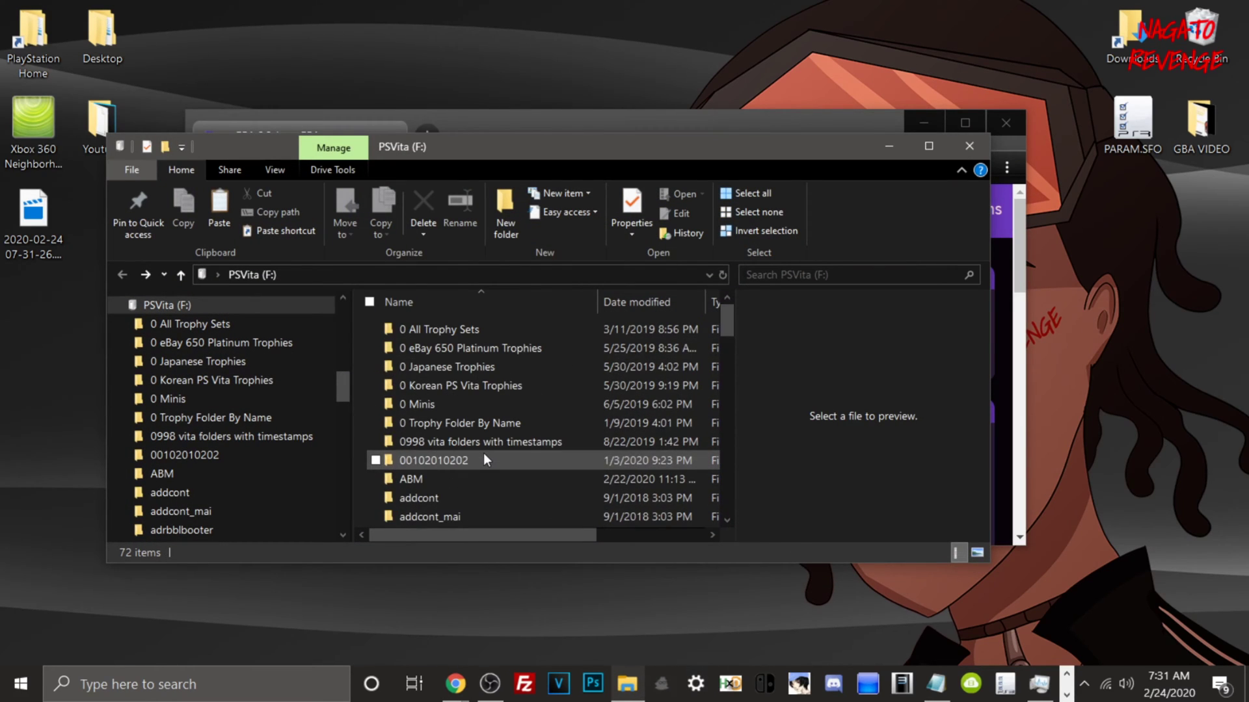
pyautogui.scroll(-20, 505, 445)
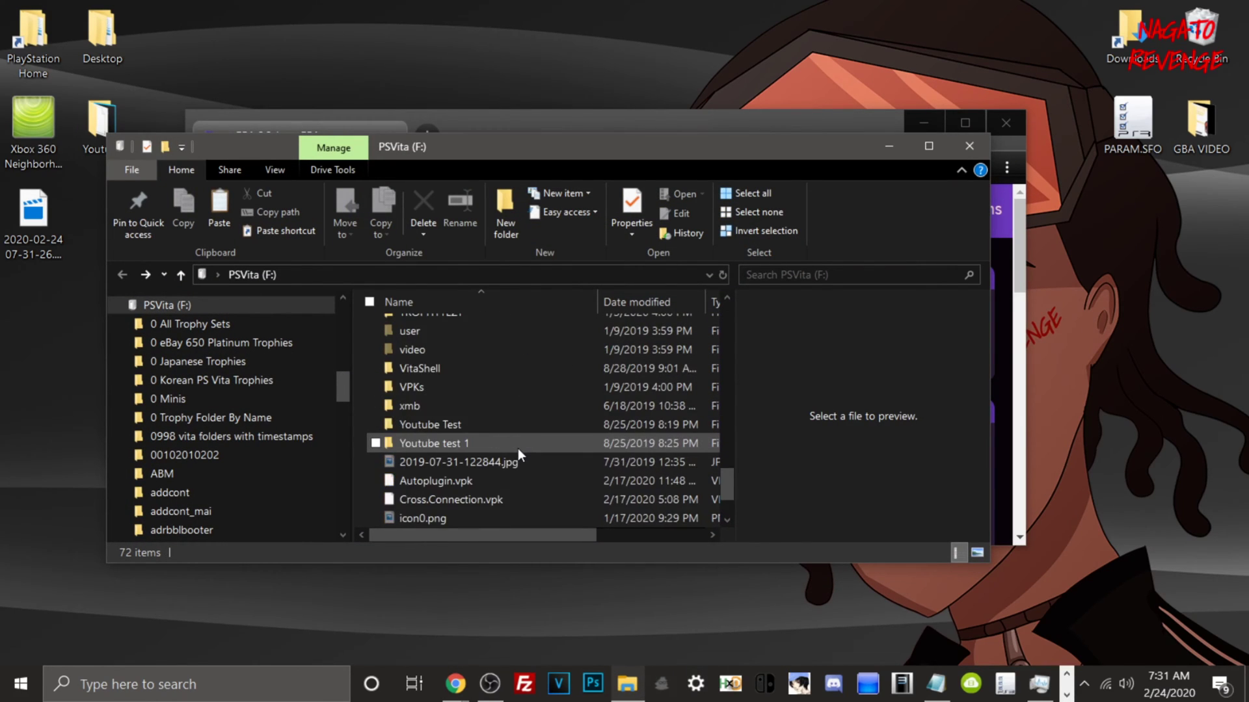
pyautogui.scroll(7, 517, 449)
pyautogui.scroll(15, 517, 448)
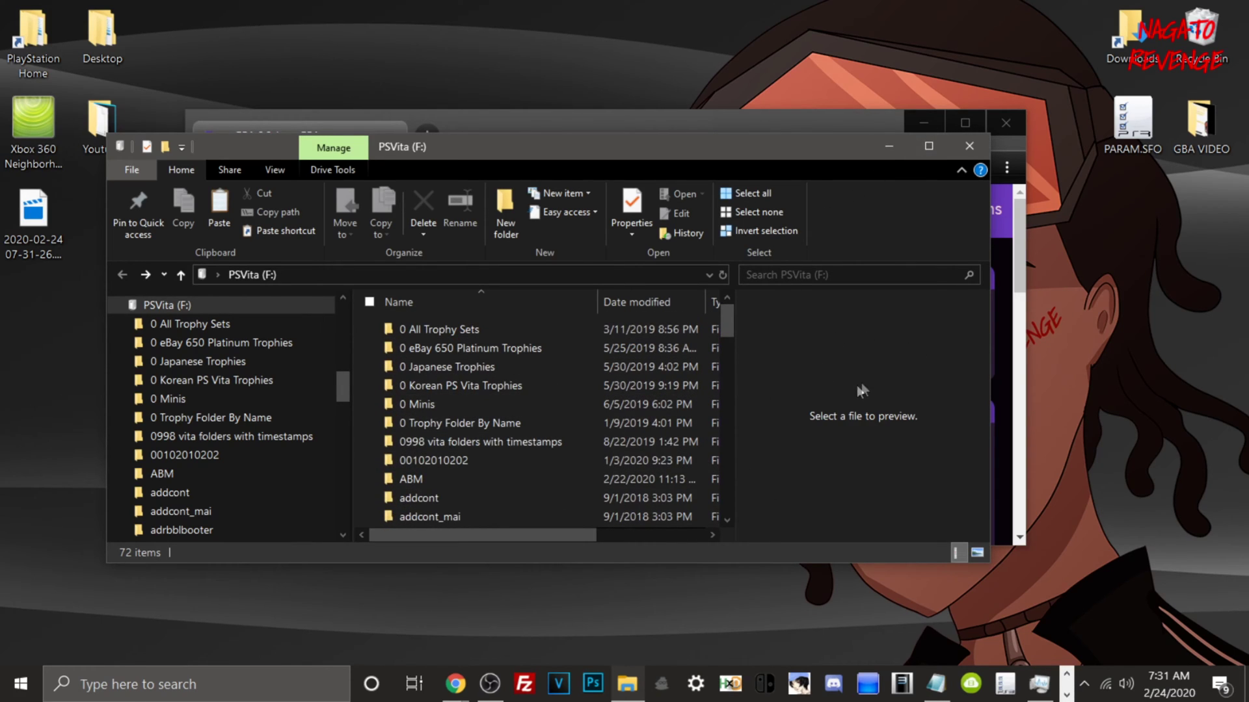
pyautogui.click(893, 153)
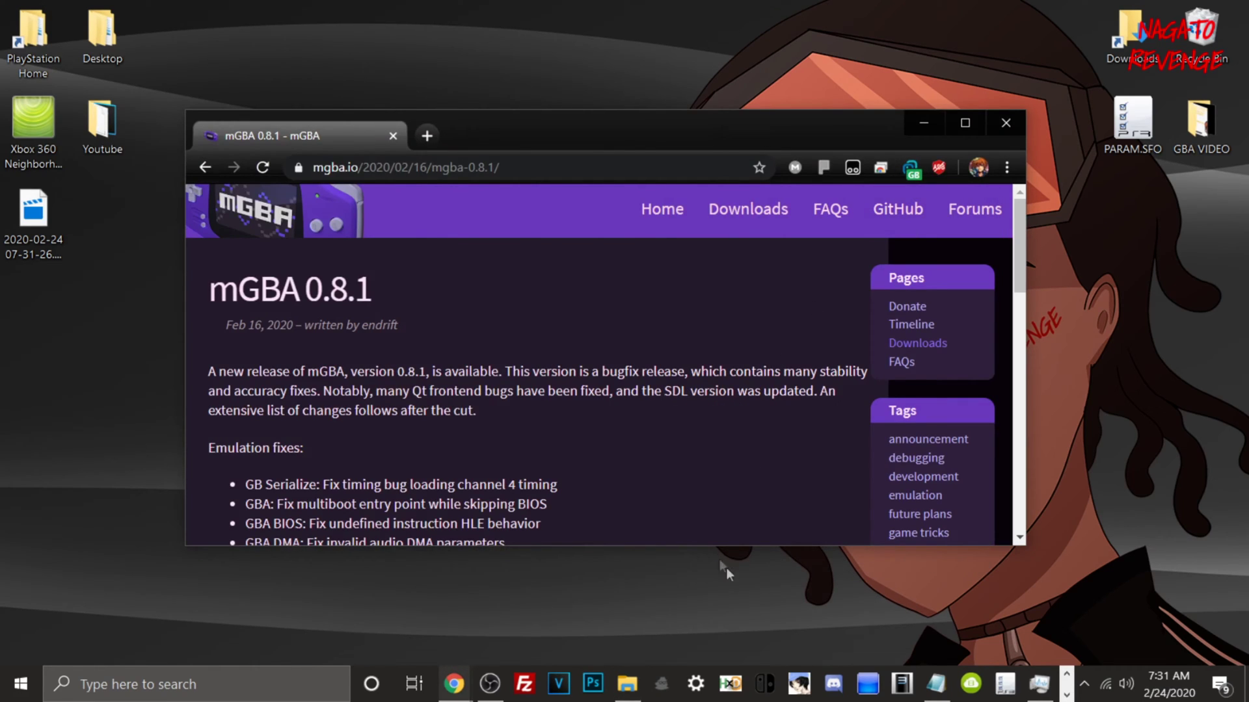
# Switch to Chrome and read the mGBA 0.8.1 release post, including its date, the lists of fixes and the supported platforms.
pyautogui.click(963, 124)
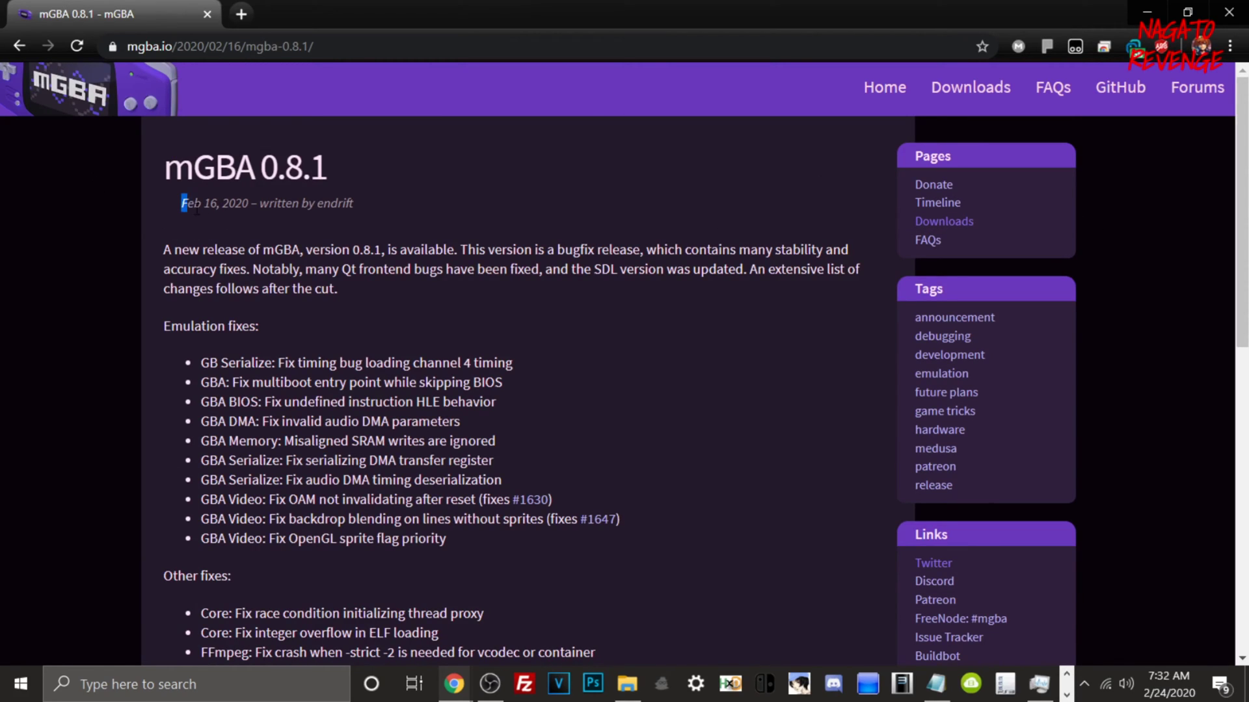
pyautogui.moveTo(182, 203); pyautogui.dragTo(249, 208)
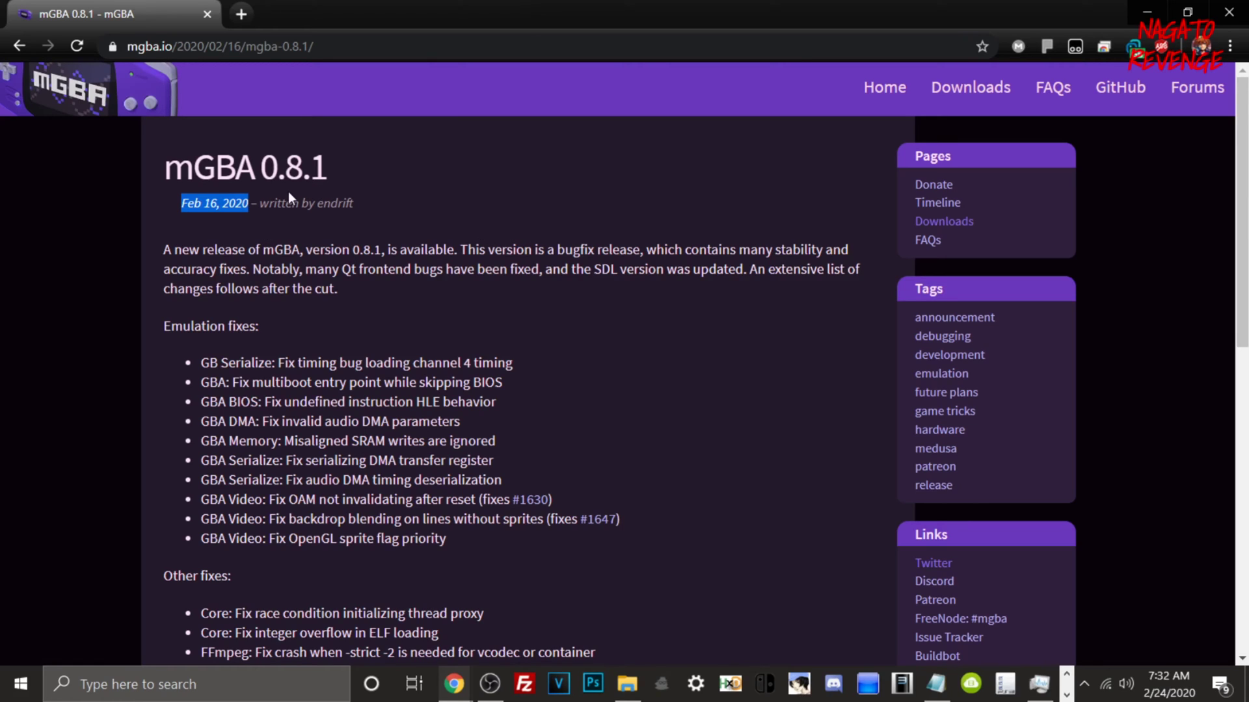
pyautogui.scroll(-8, 291, 198)
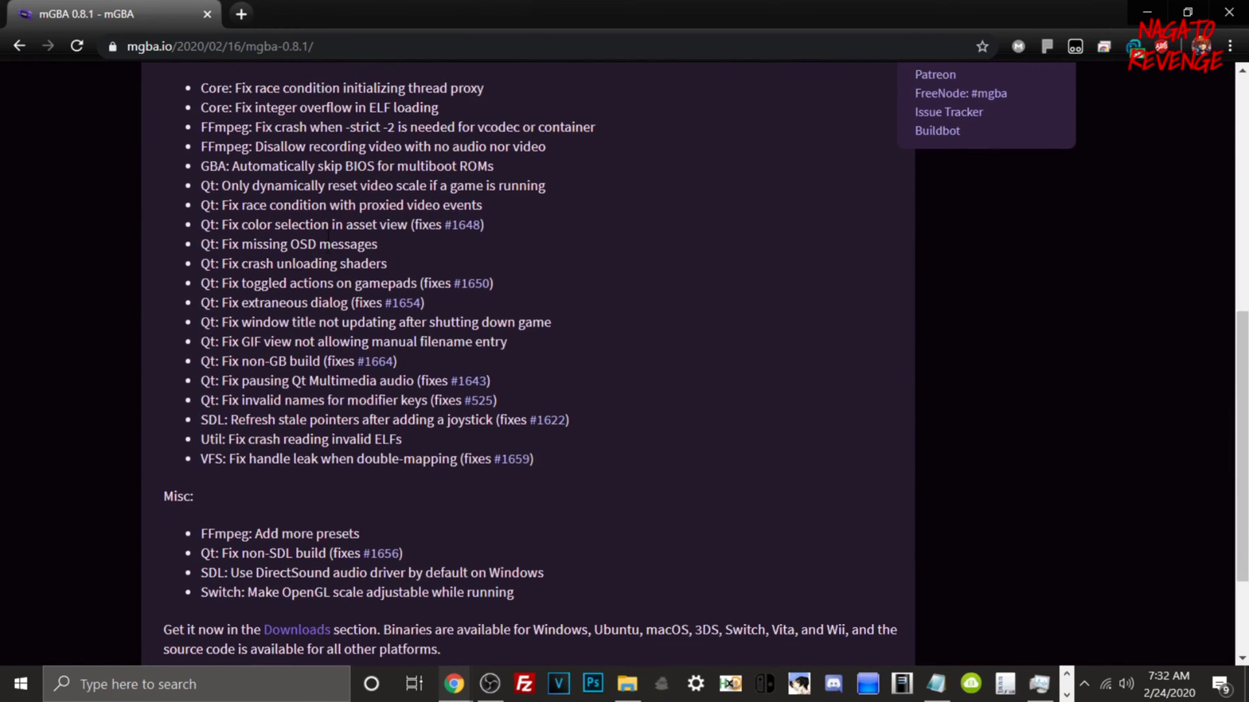
pyautogui.scroll(8, 327, 242)
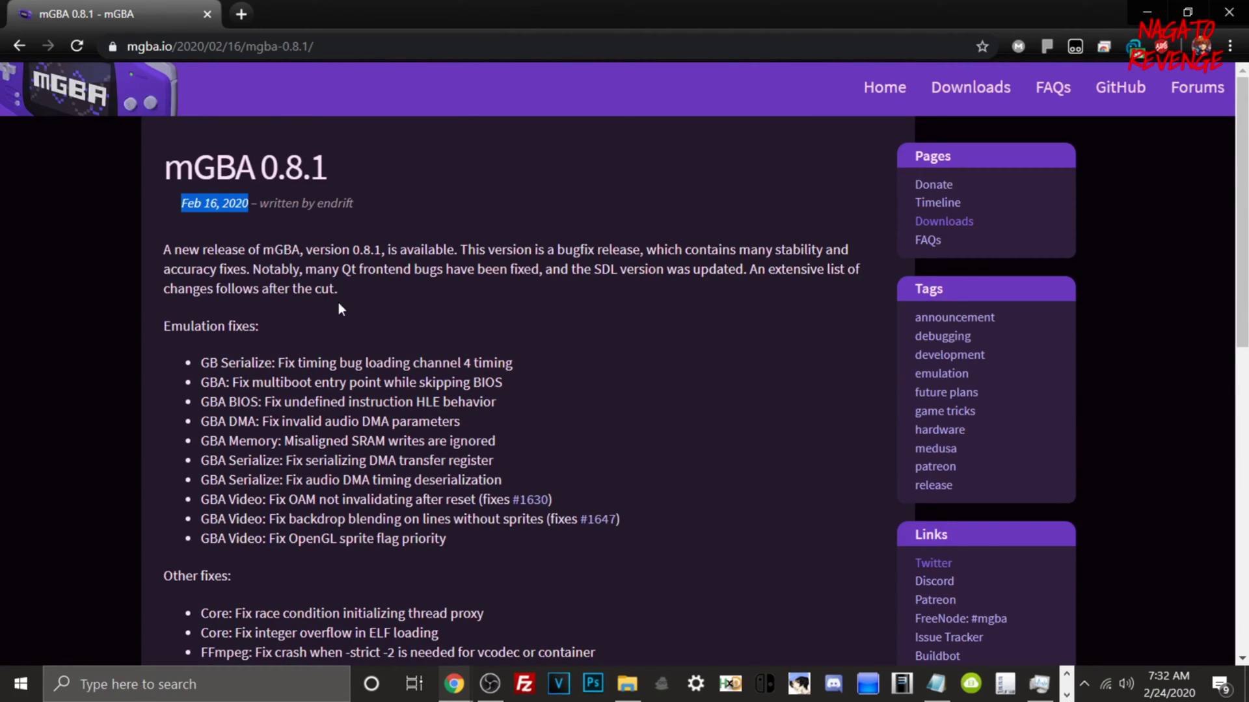
pyautogui.scroll(-10, 424, 338)
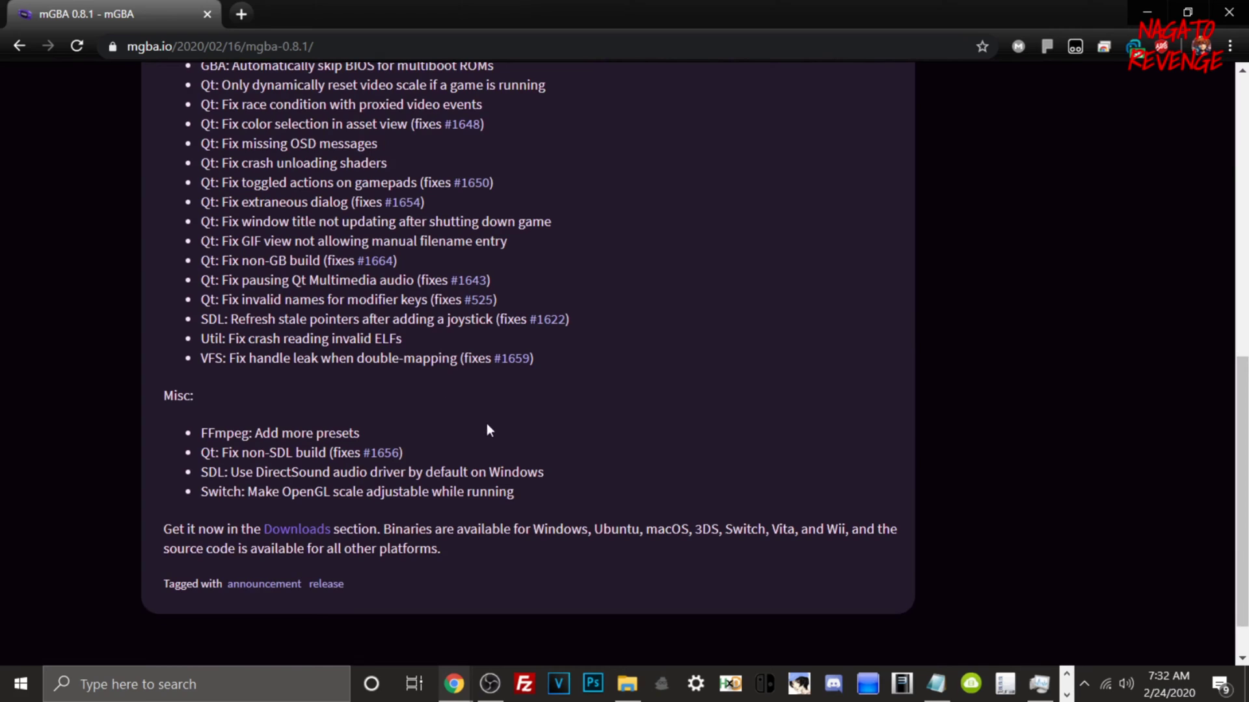
pyautogui.scroll(4, 352, 447)
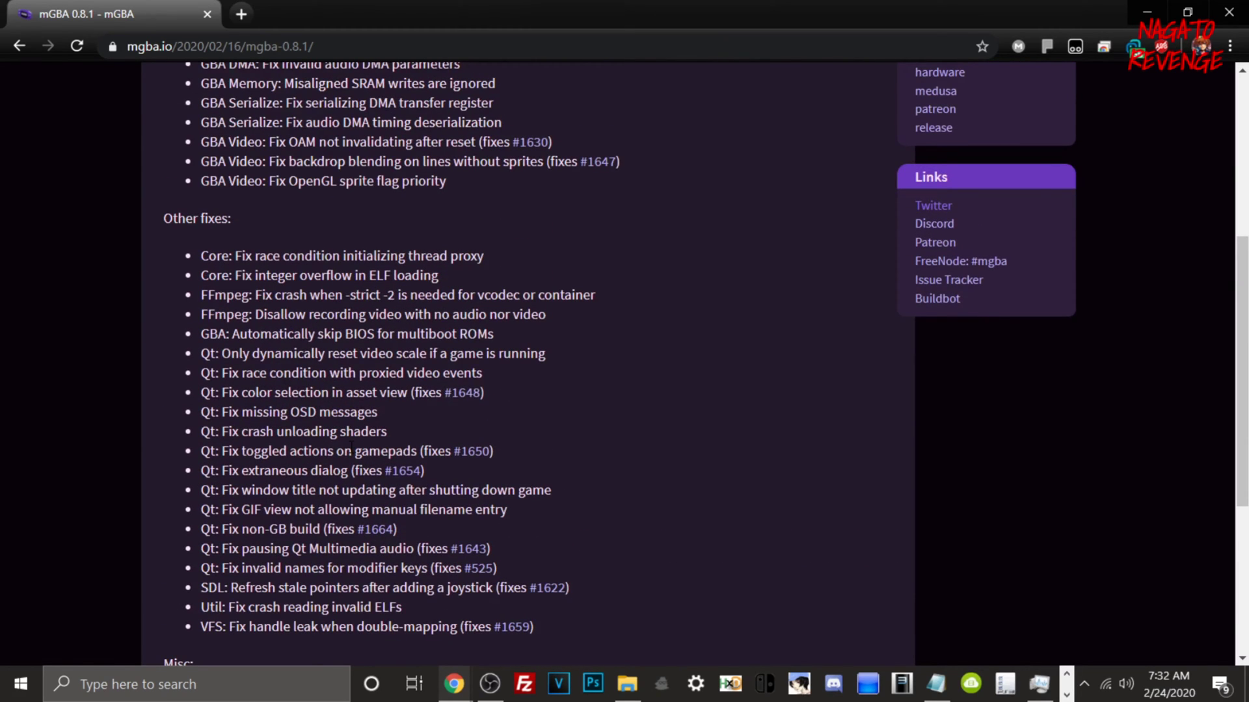
pyautogui.scroll(-4, 351, 448)
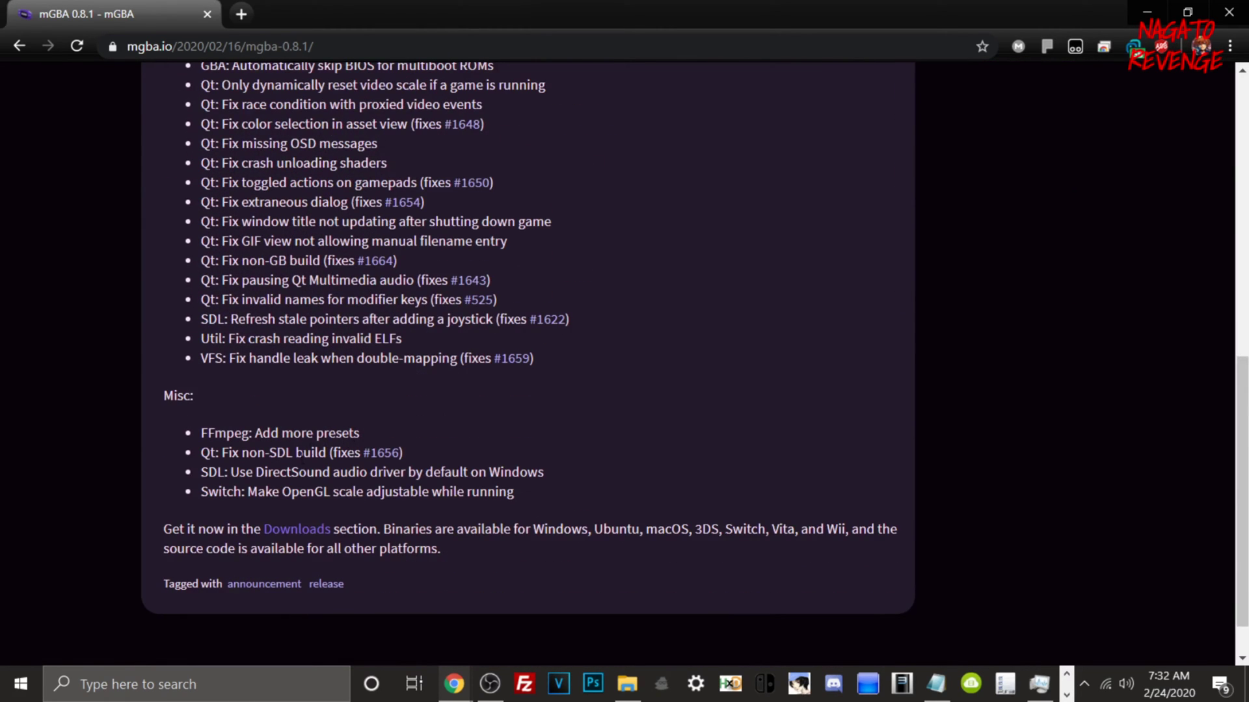
pyautogui.scroll(8, 263, 524)
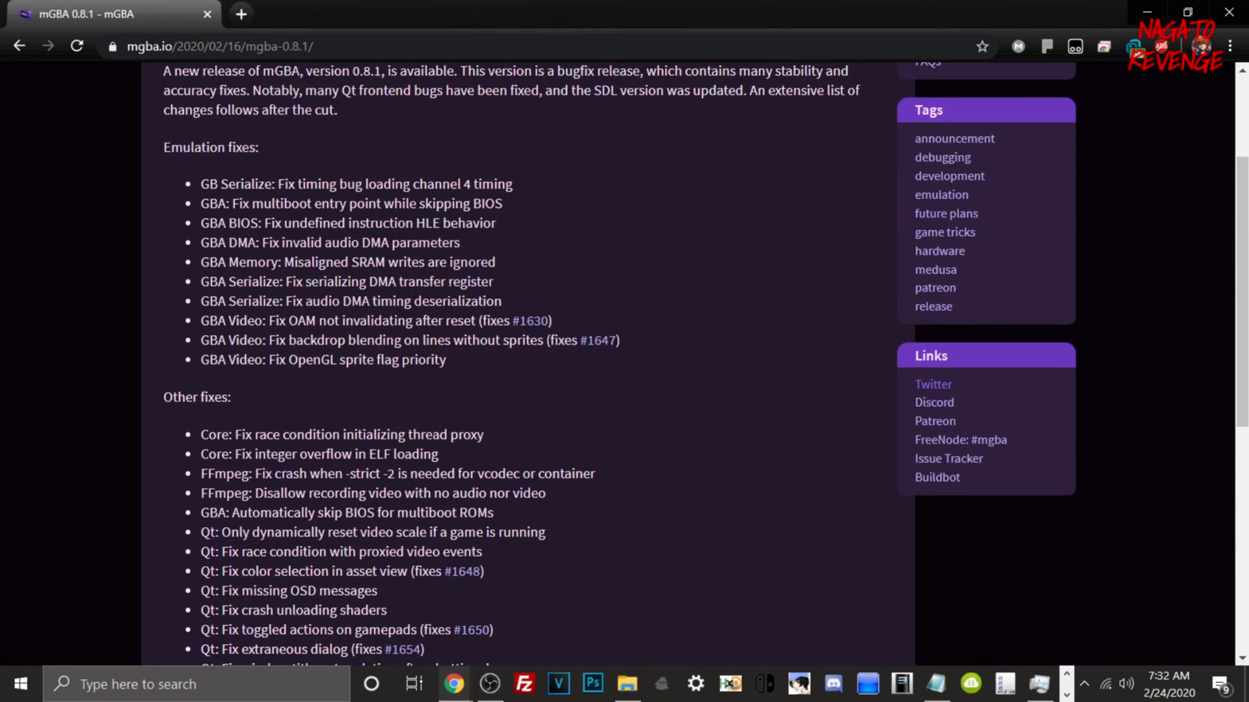
pyautogui.scroll(-6, 448, 301)
pyautogui.scroll(-2, 338, 442)
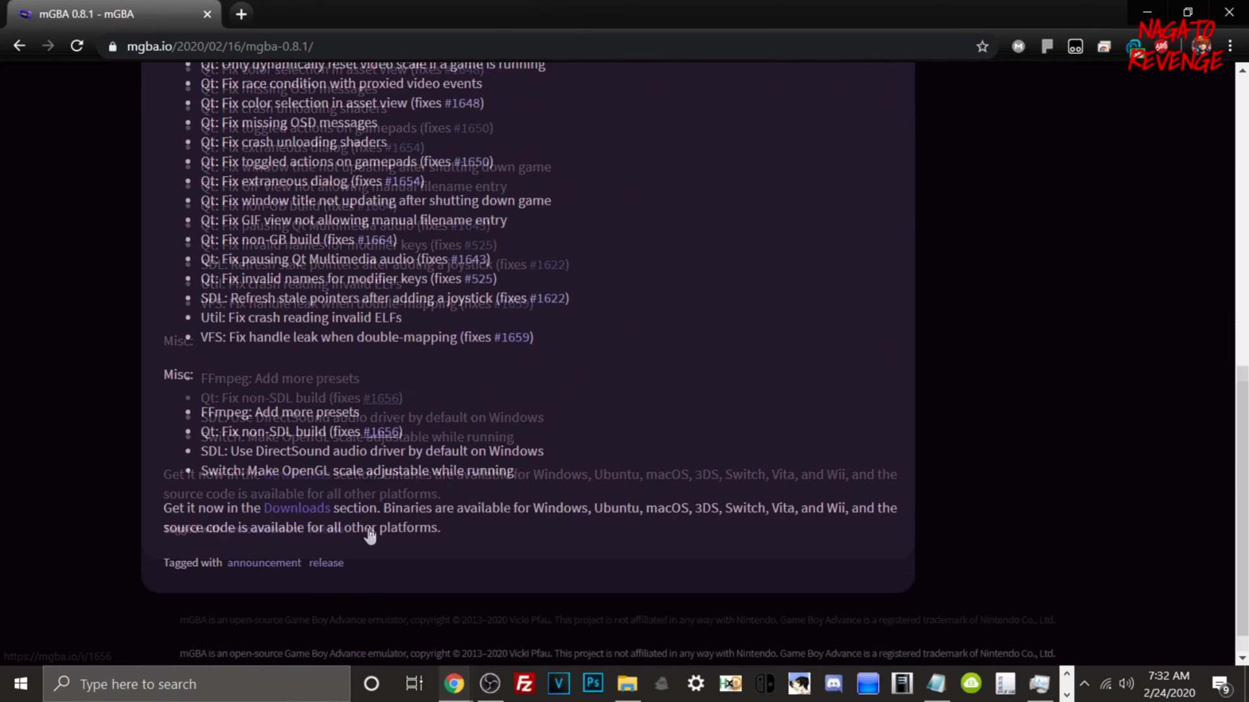
# Download the PlayStation Vita homebrew build of mGBA 0.8.1 from the site's Downloads page.
pyautogui.click(297, 485)
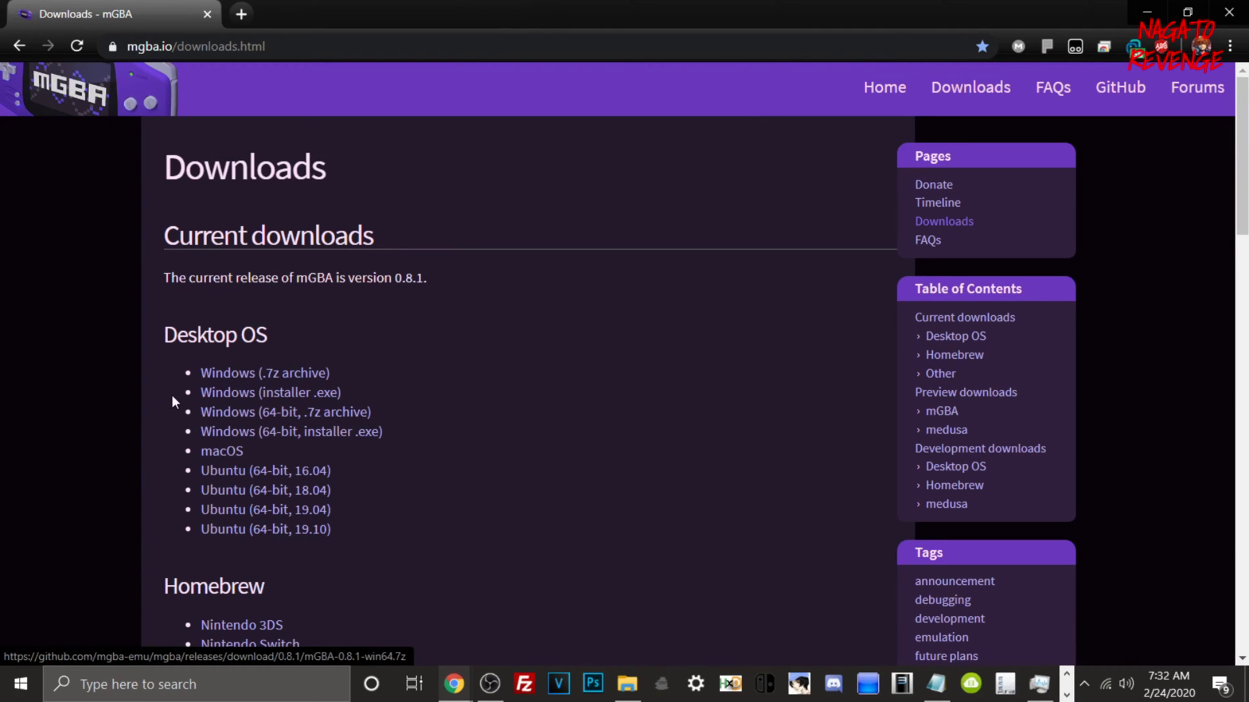
pyautogui.scroll(-3, 176, 392)
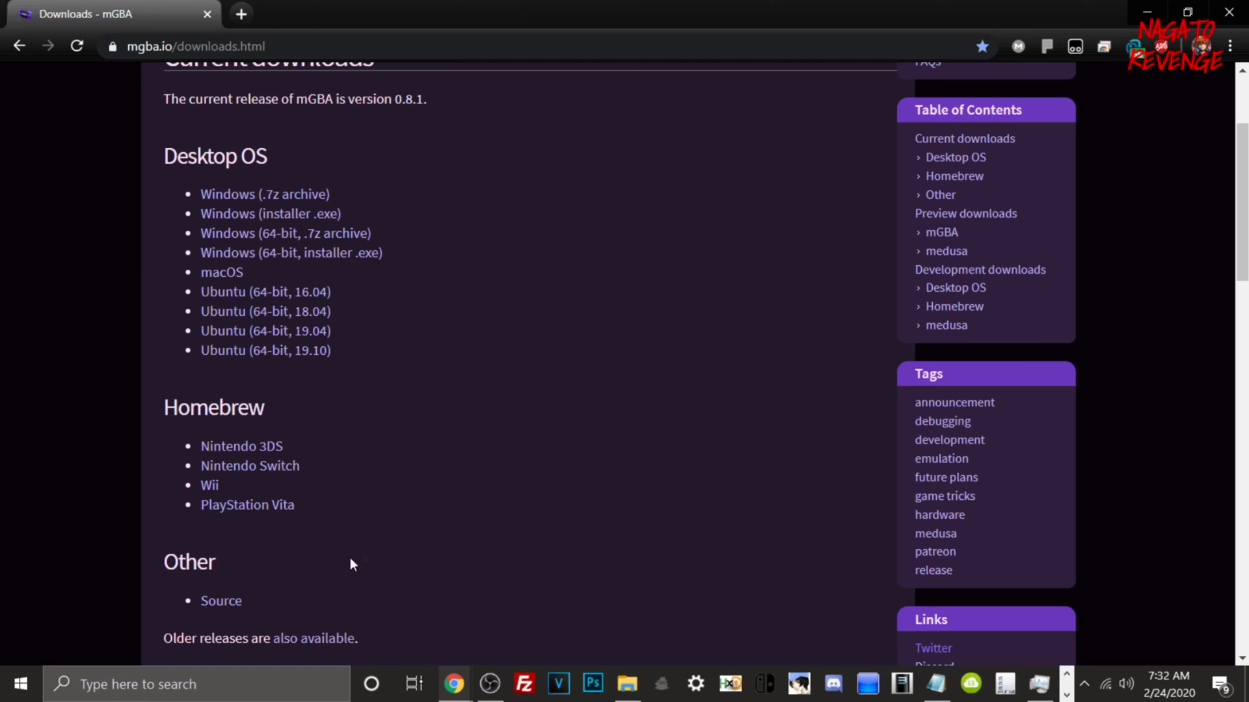
pyautogui.click(273, 508)
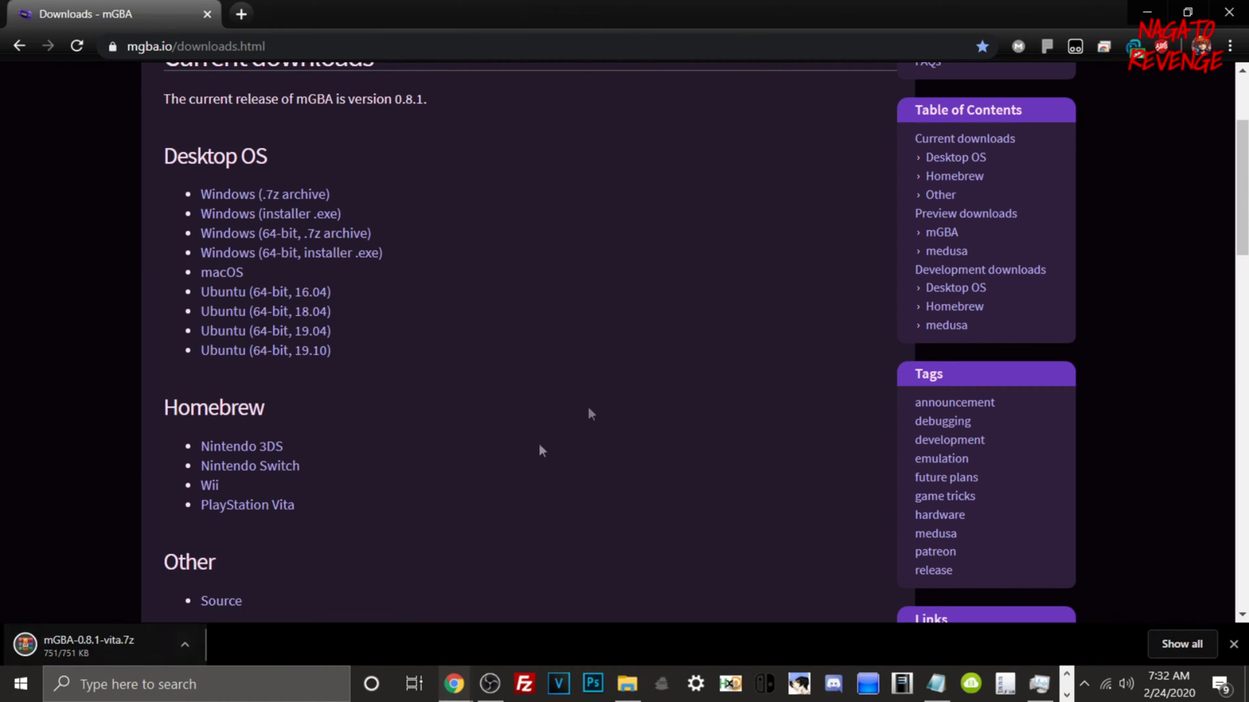
pyautogui.click(1146, 11)
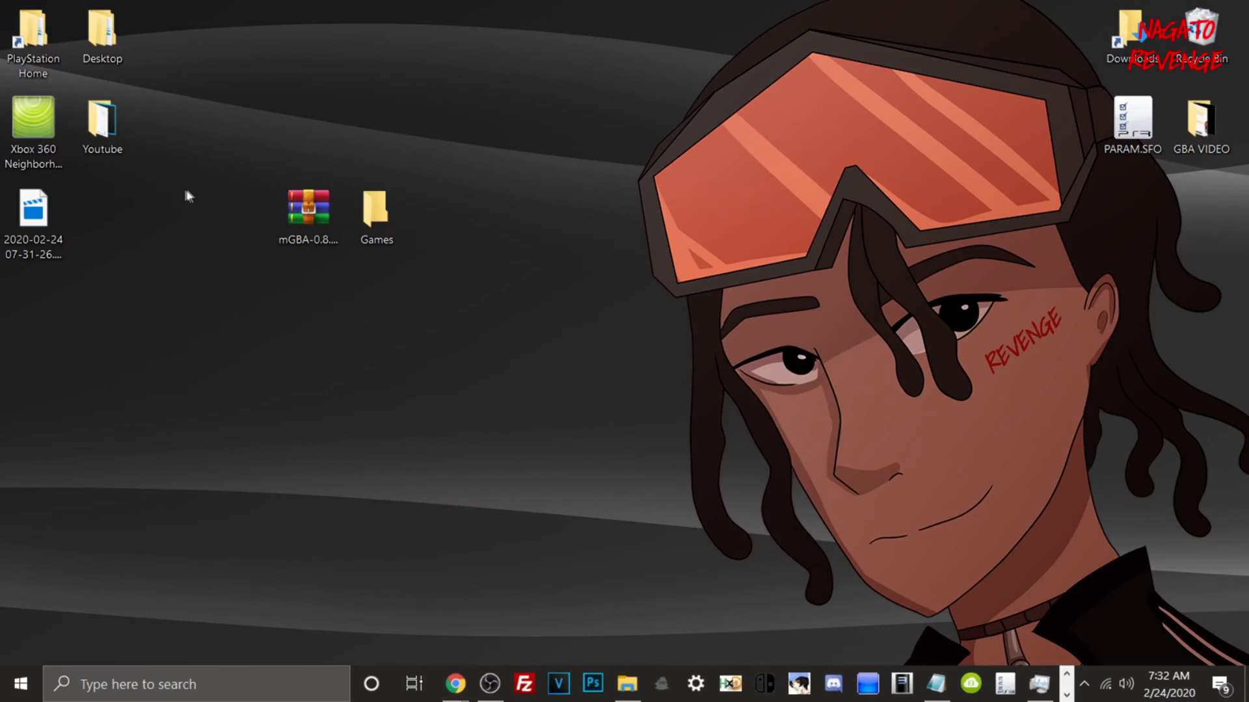
# Open mGBA-0.8.1-vita.7z in WinRAR, copy its mGBA-0.8.1-vita folder onto the desktop and close the archive.
pyautogui.click(313, 219)
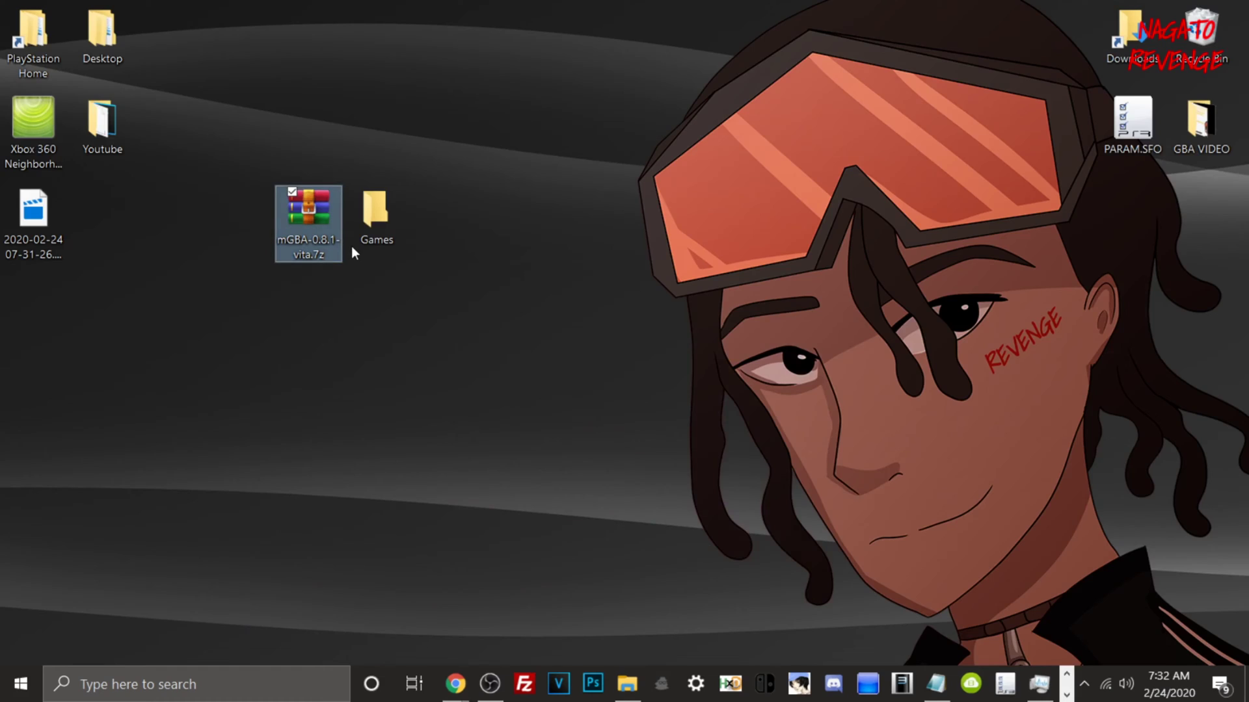
pyautogui.doubleClick(322, 229)
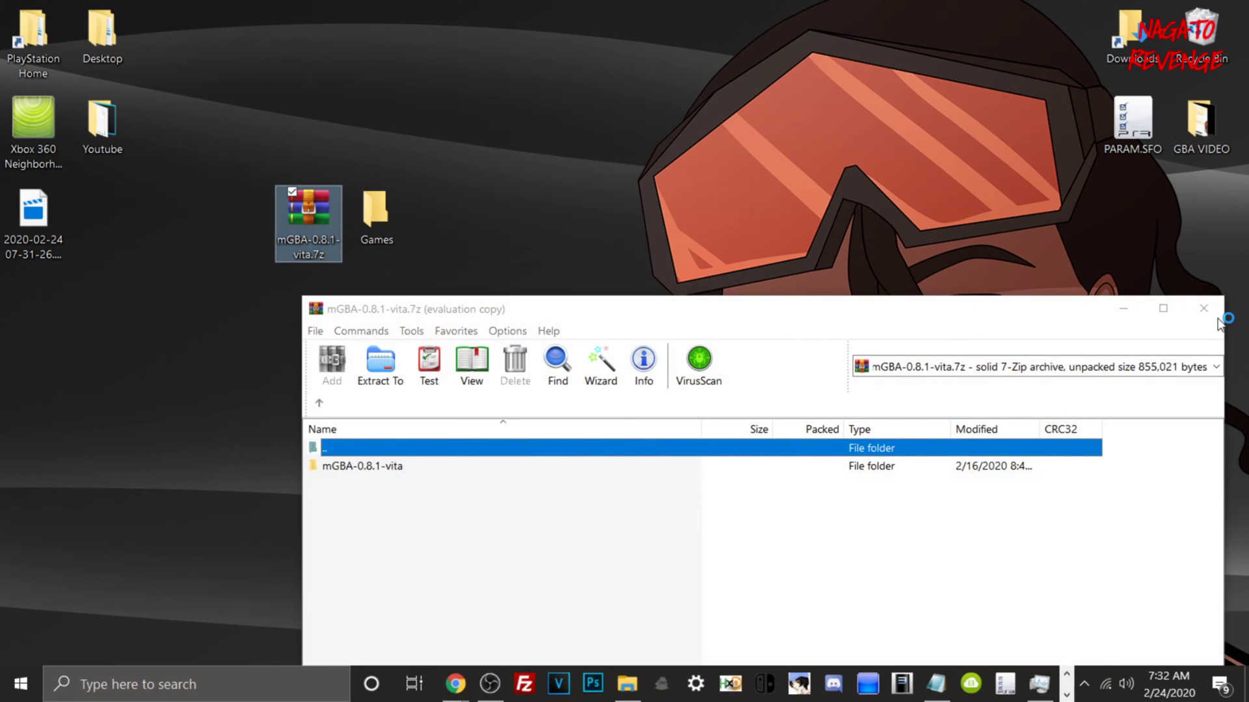
pyautogui.click(968, 52)
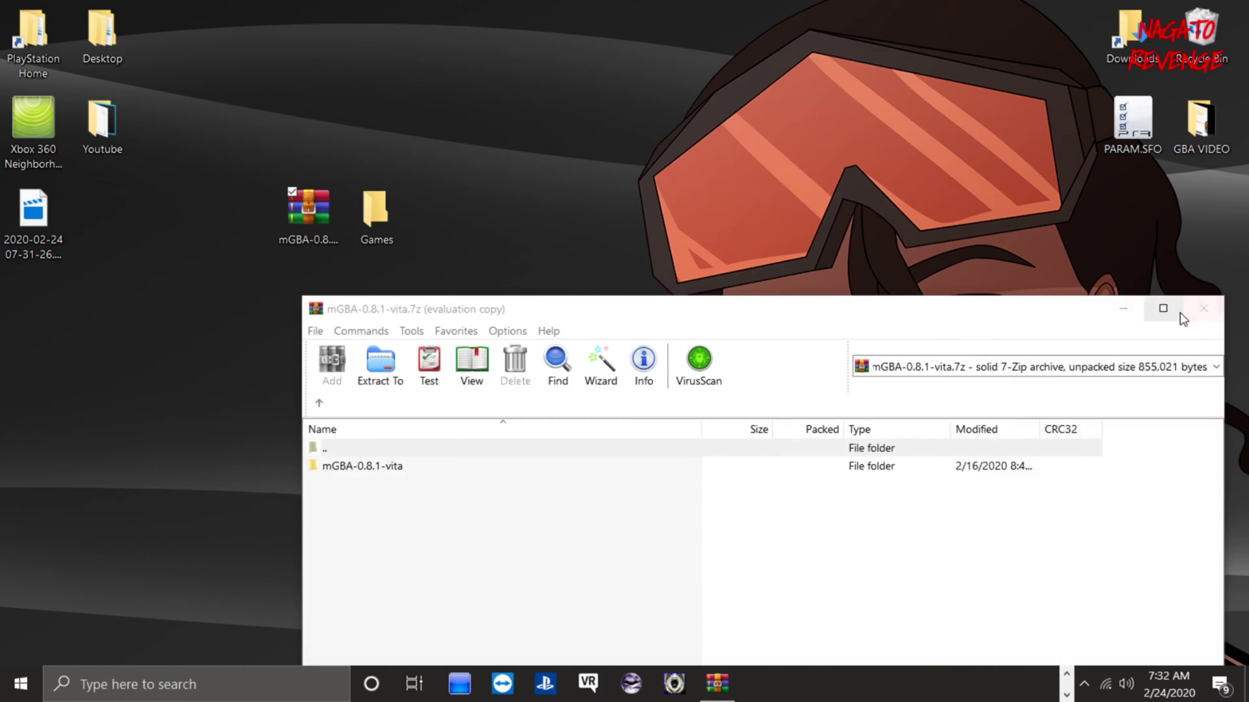
pyautogui.moveTo(686, 301); pyautogui.dragTo(911, 102)
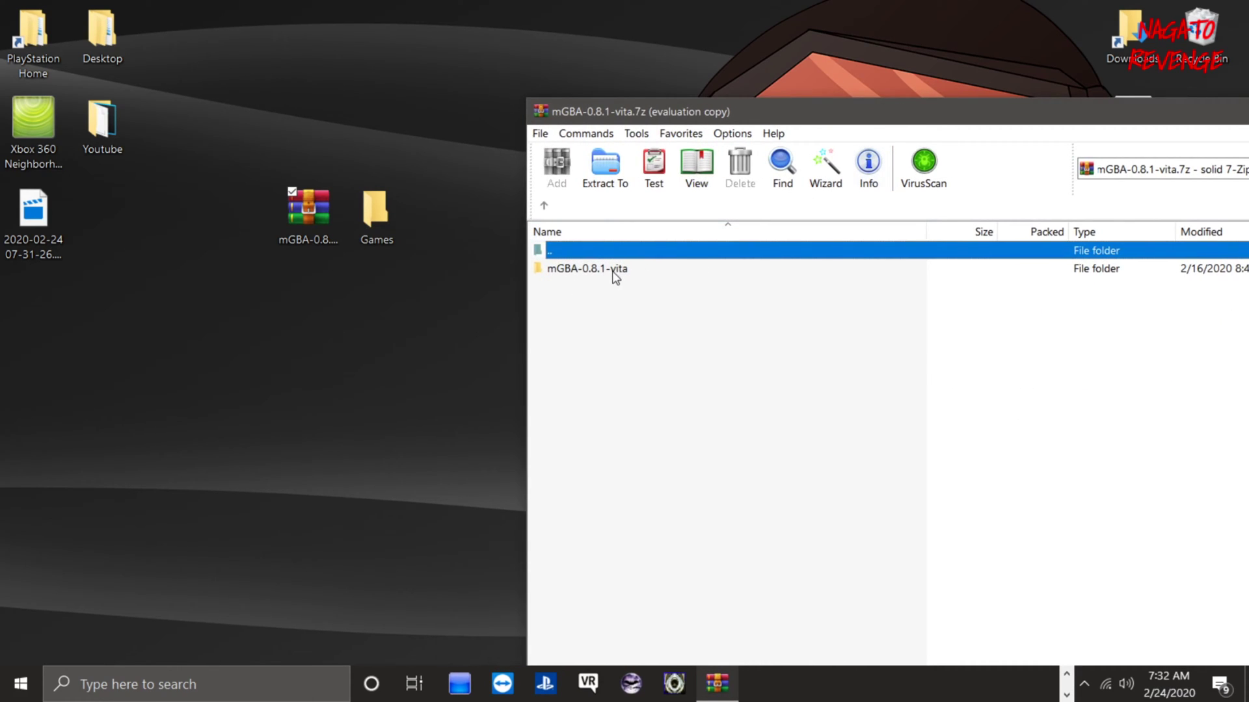
pyautogui.moveTo(758, 97); pyautogui.dragTo(694, 88)
pyautogui.moveTo(591, 260); pyautogui.dragTo(478, 323)
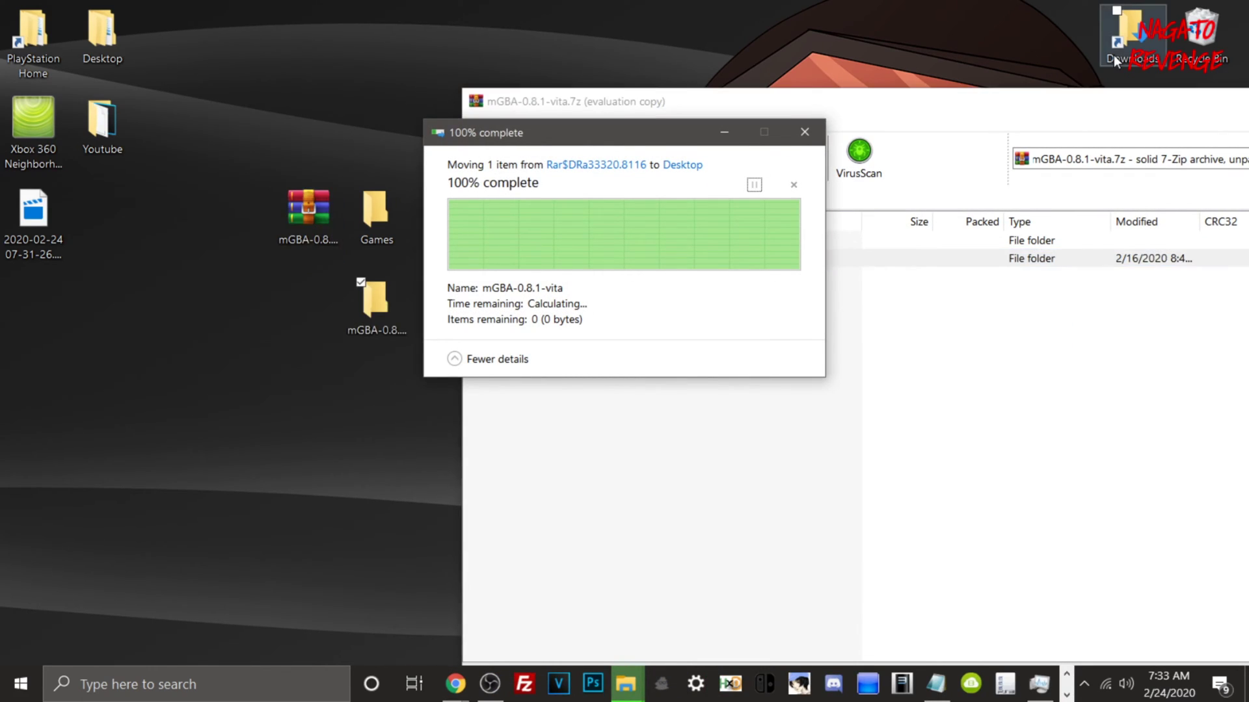
pyautogui.moveTo(752, 114); pyautogui.dragTo(455, 117)
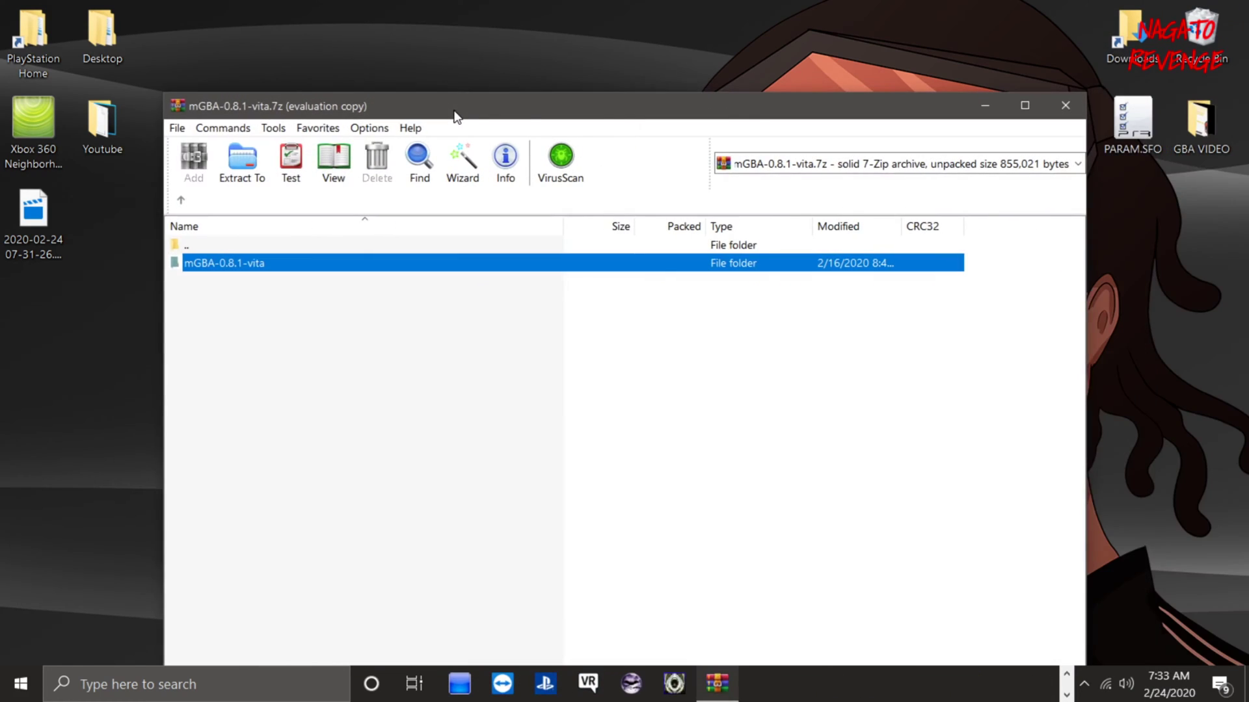
pyautogui.click(1061, 105)
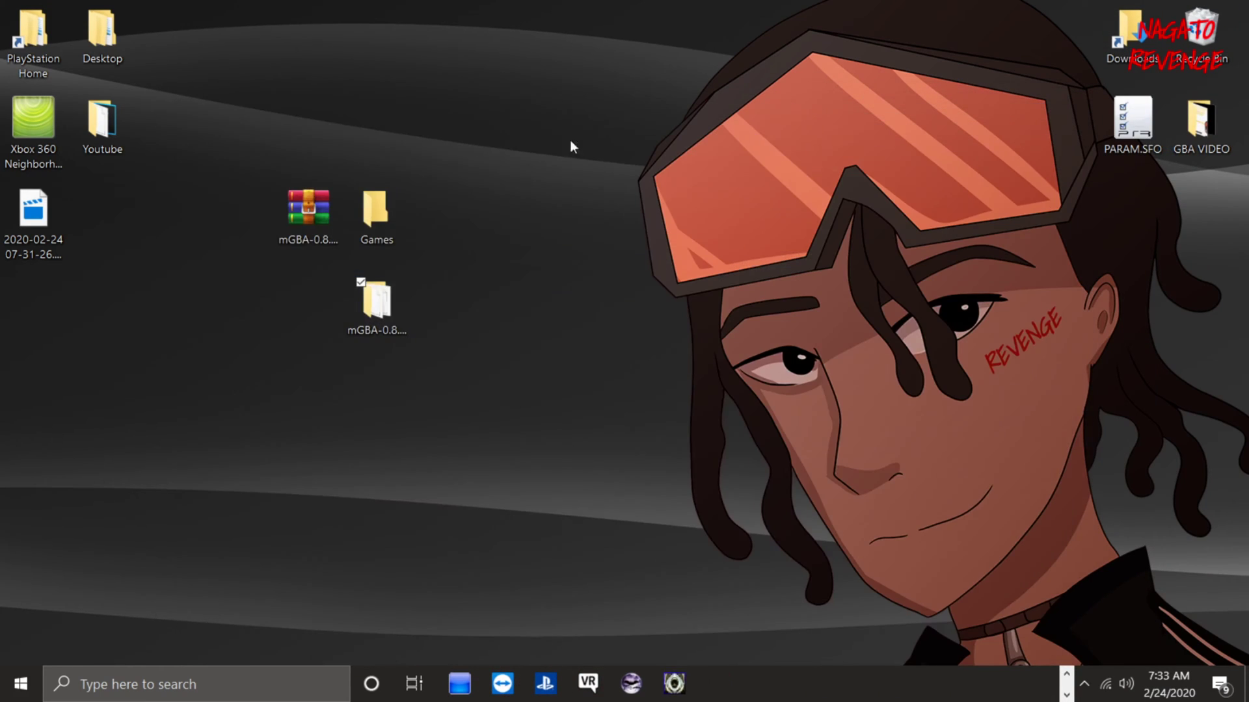
# Extract the mGBA-0.8.1-vita.7z archive with WinRAR's Extract files command.
pyautogui.rightClick(303, 203)
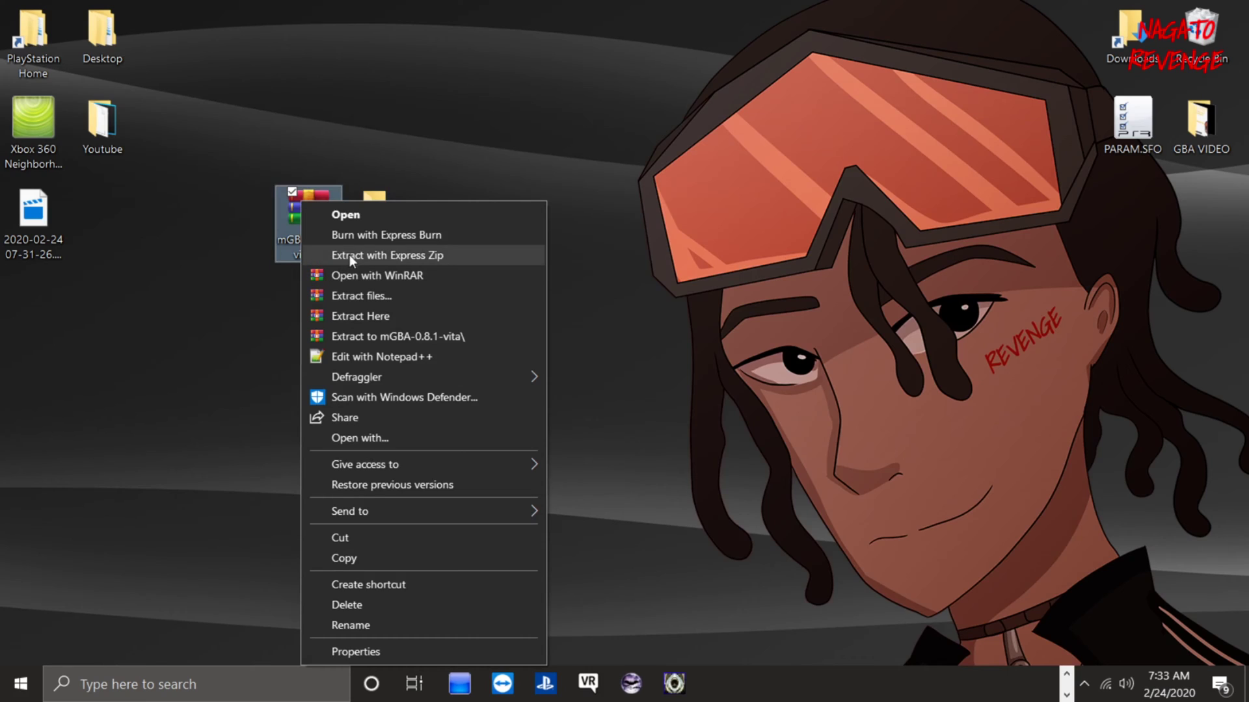
pyautogui.click(365, 298)
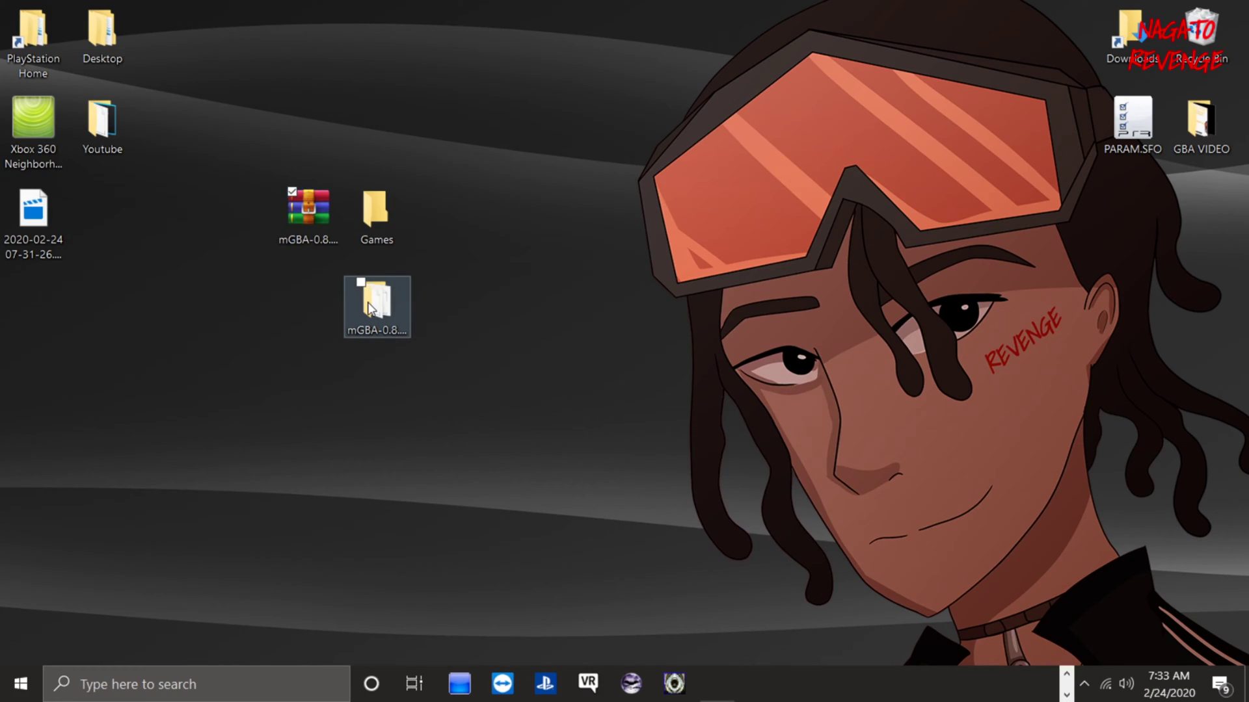
pyautogui.click(673, 519)
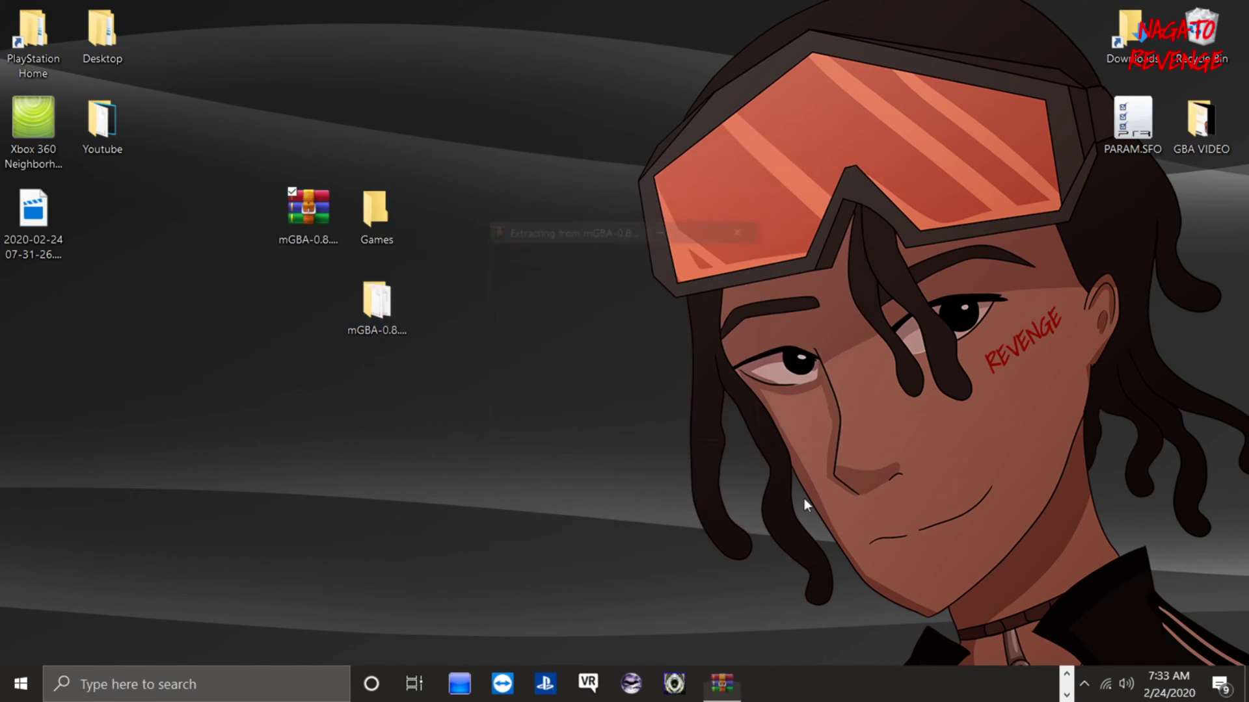
# Open the extracted mGBA-0.8.1-vita folder in a maximized window and view its README.md file.
pyautogui.doubleClick(392, 301)
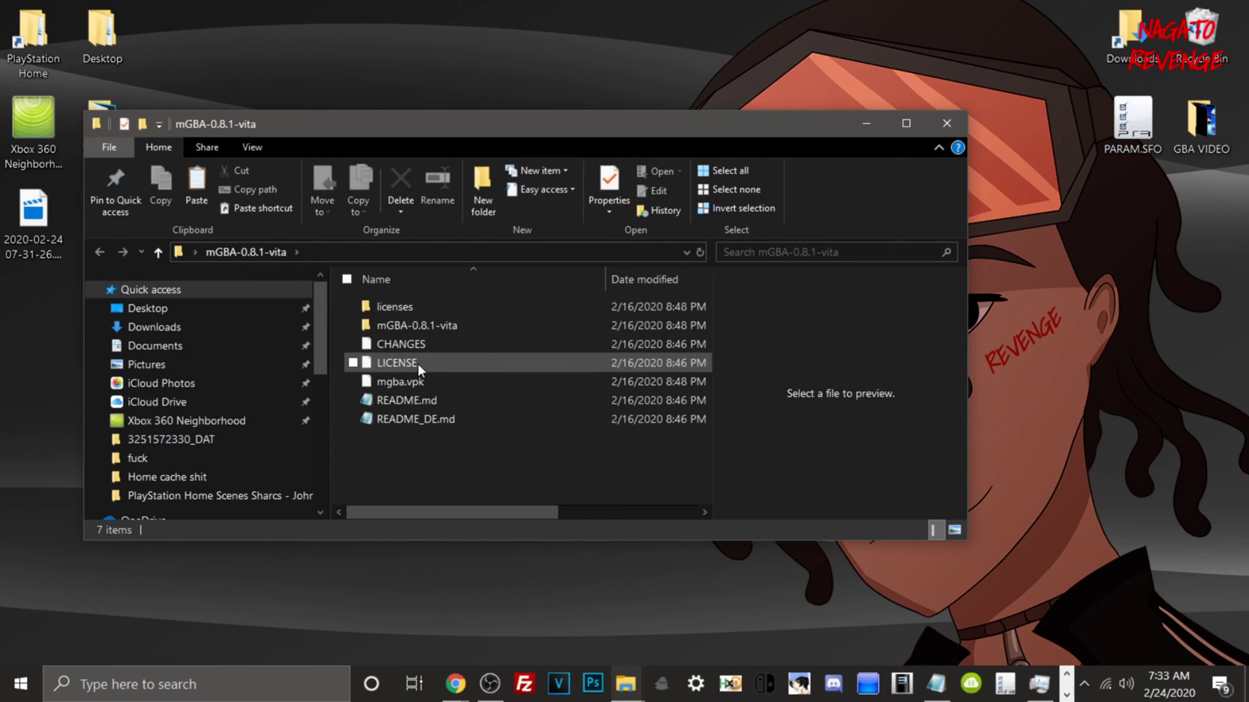
pyautogui.doubleClick(620, 125)
pyautogui.doubleClick(314, 283)
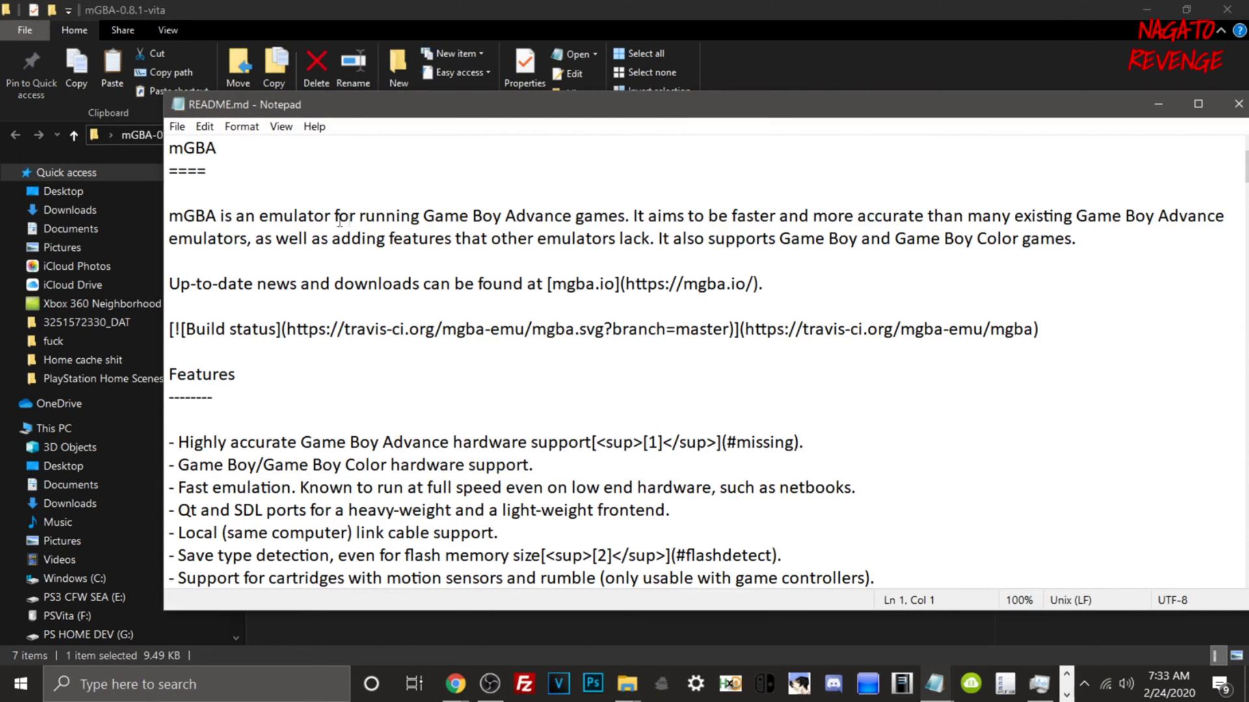
# Read through the README's features, supported mappers, planned features, supported platforms and build instructions, and close the file.
pyautogui.scroll(-3, 340, 221)
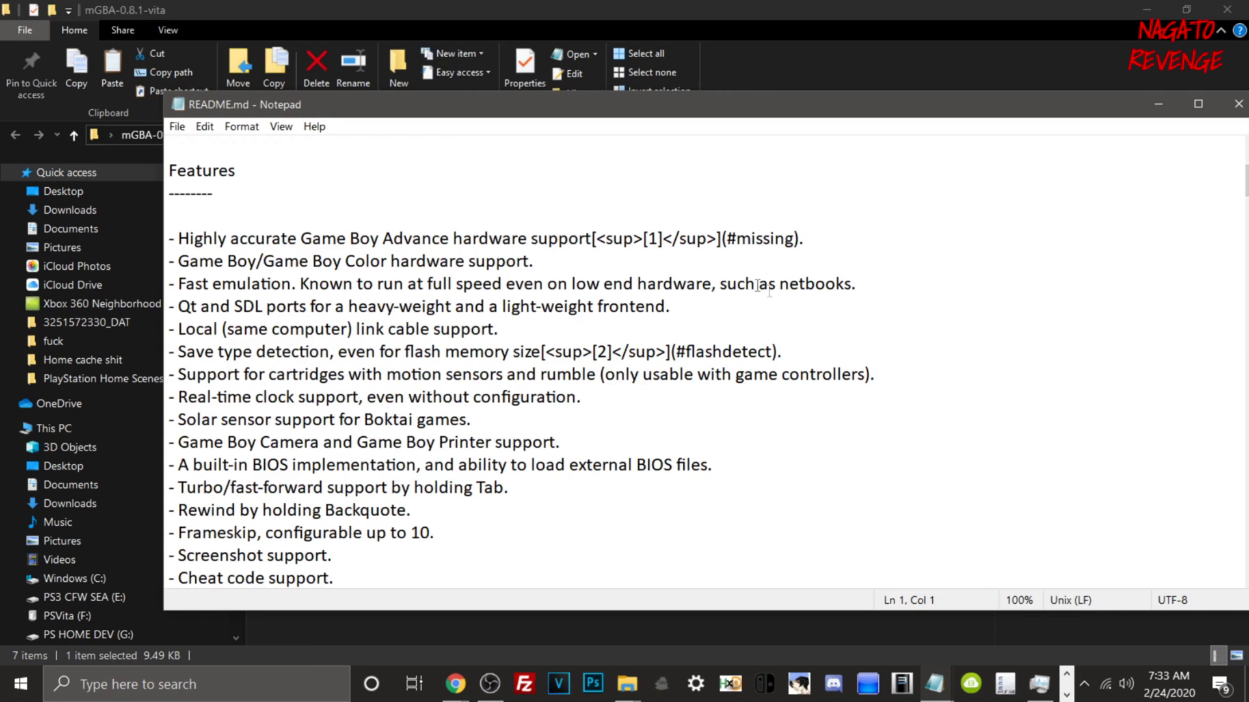
pyautogui.scroll(-8, 759, 395)
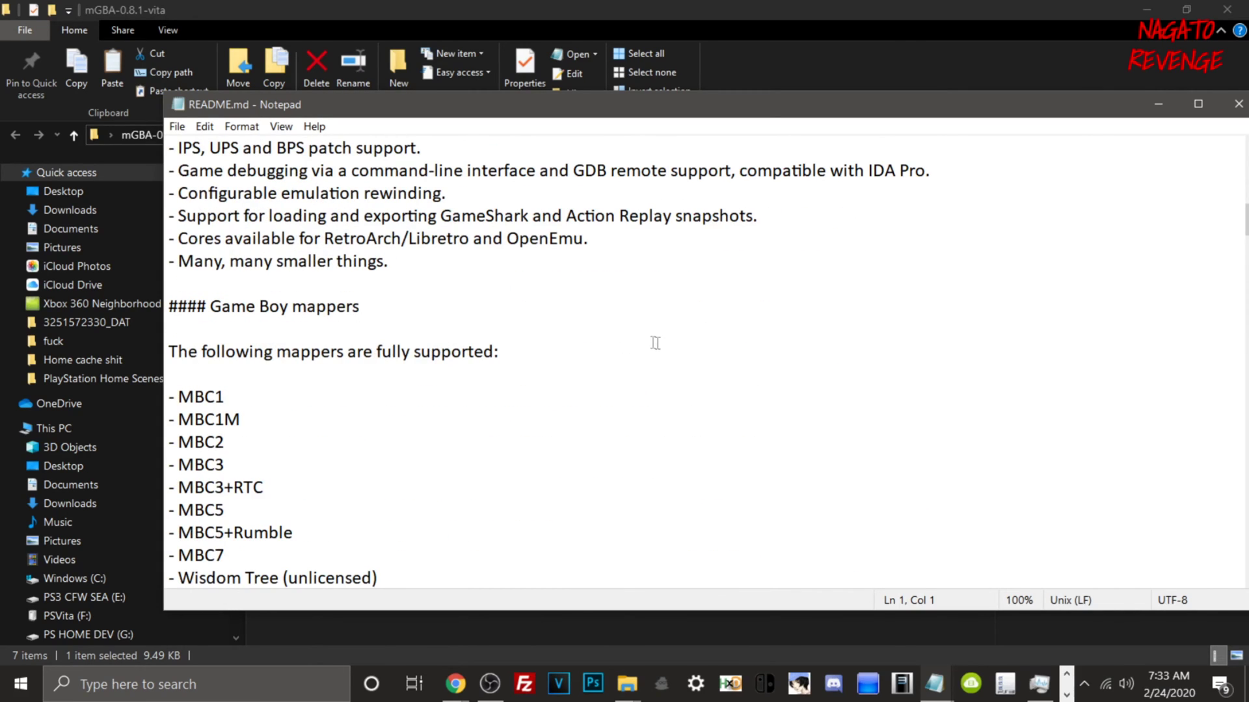
pyautogui.scroll(-7, 655, 342)
pyautogui.scroll(6, 317, 307)
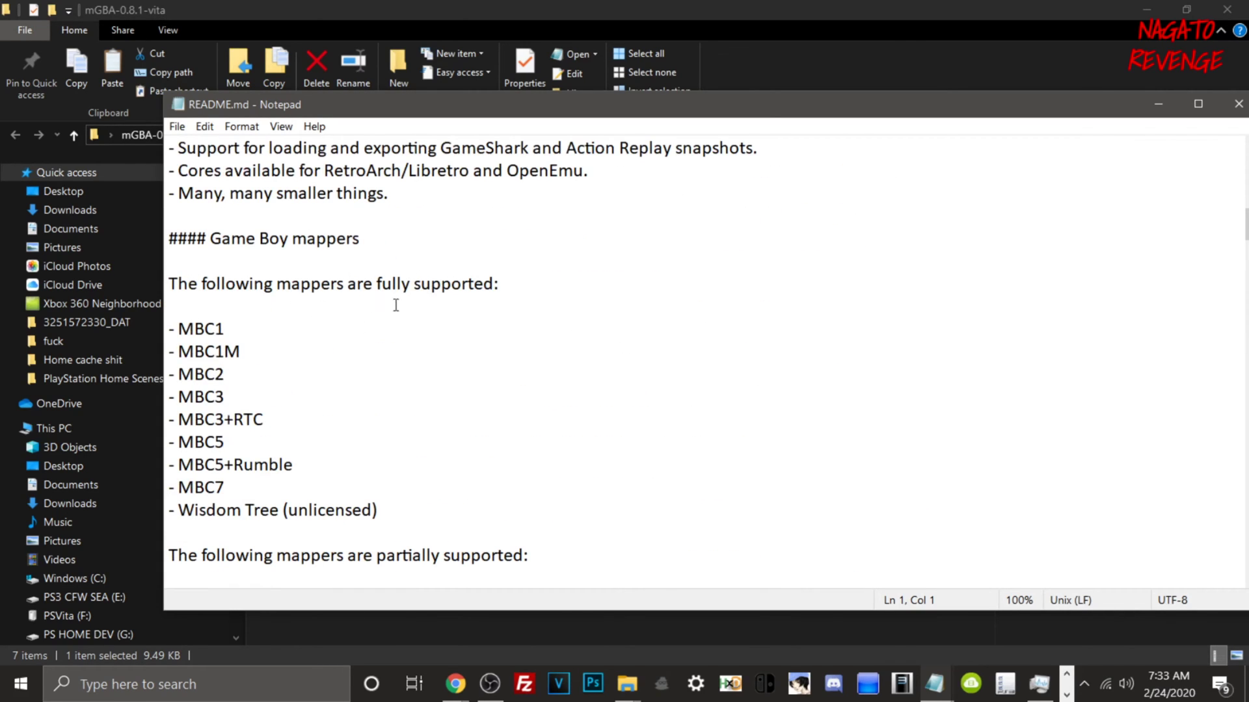
pyautogui.scroll(-3, 338, 292)
pyautogui.scroll(-5, 319, 326)
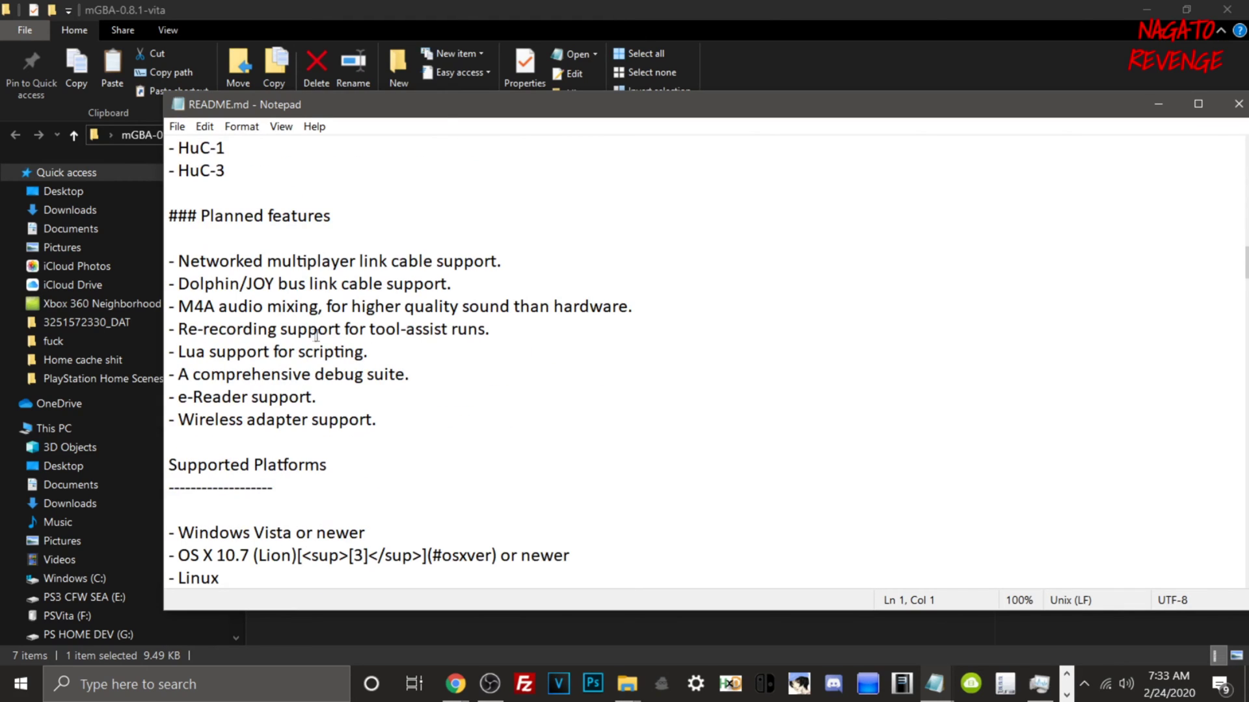
pyautogui.scroll(-3, 321, 305)
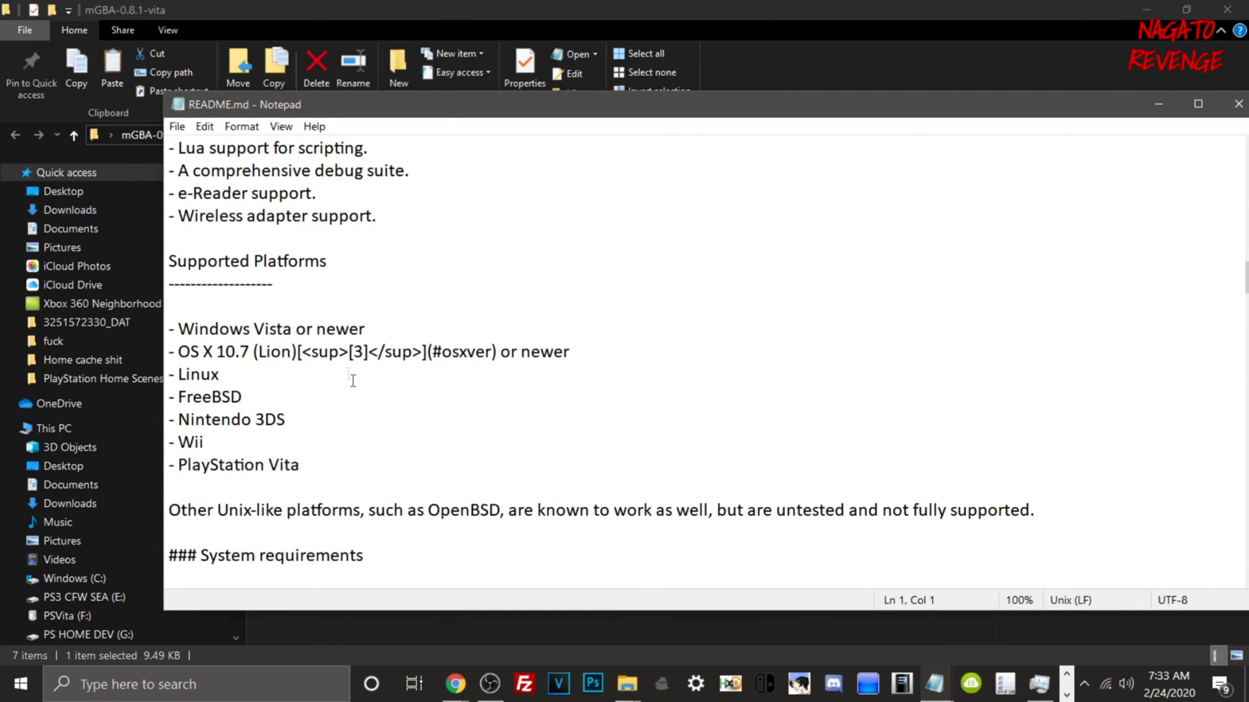
pyautogui.scroll(-15, 348, 374)
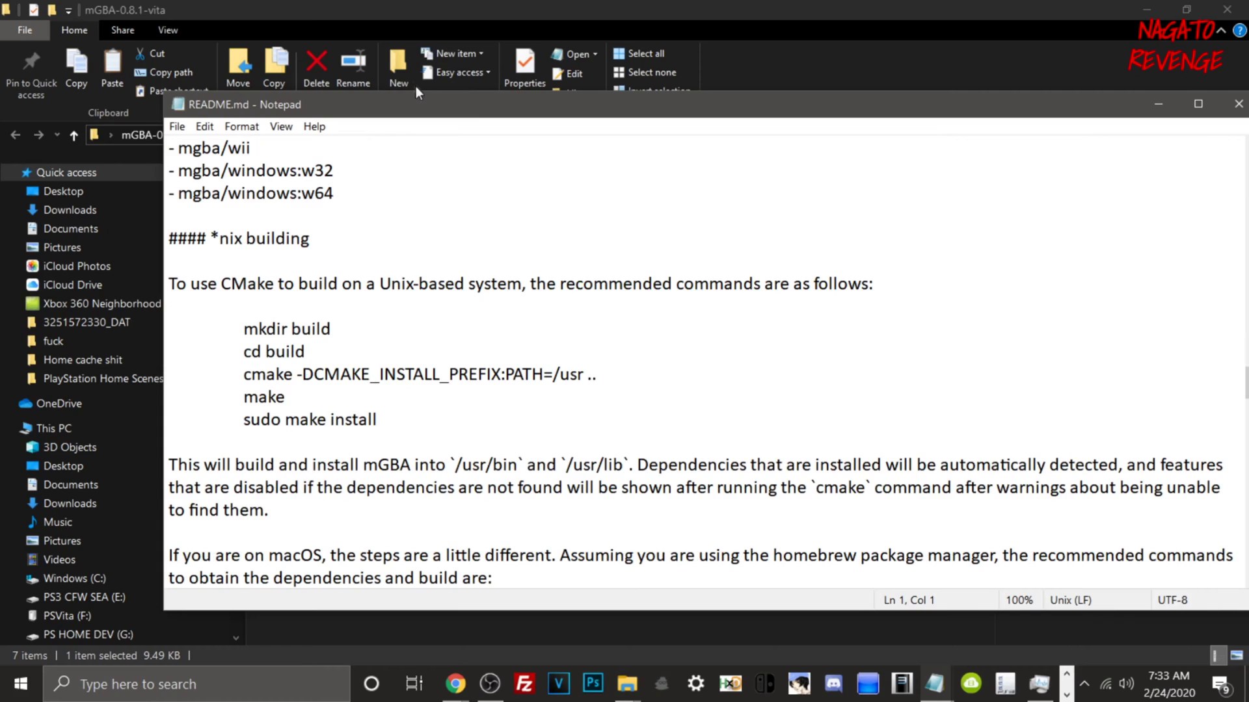
pyautogui.moveTo(478, 114); pyautogui.dragTo(89, 283)
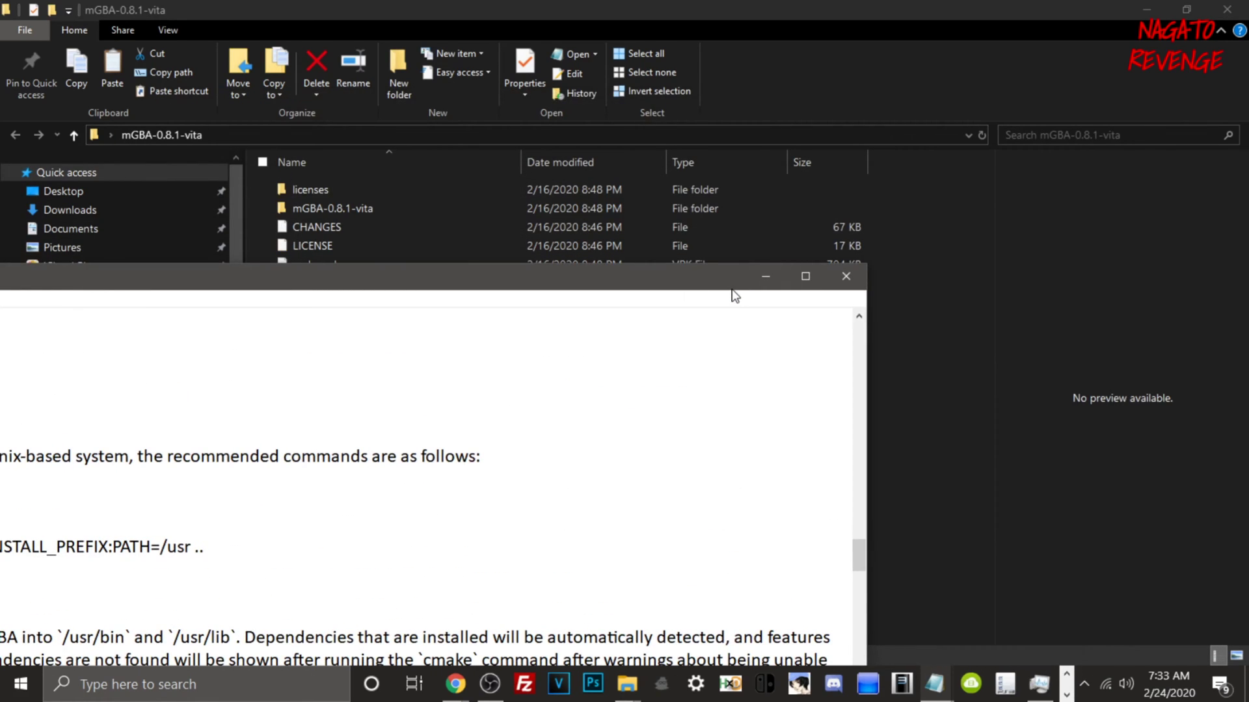
pyautogui.click(845, 275)
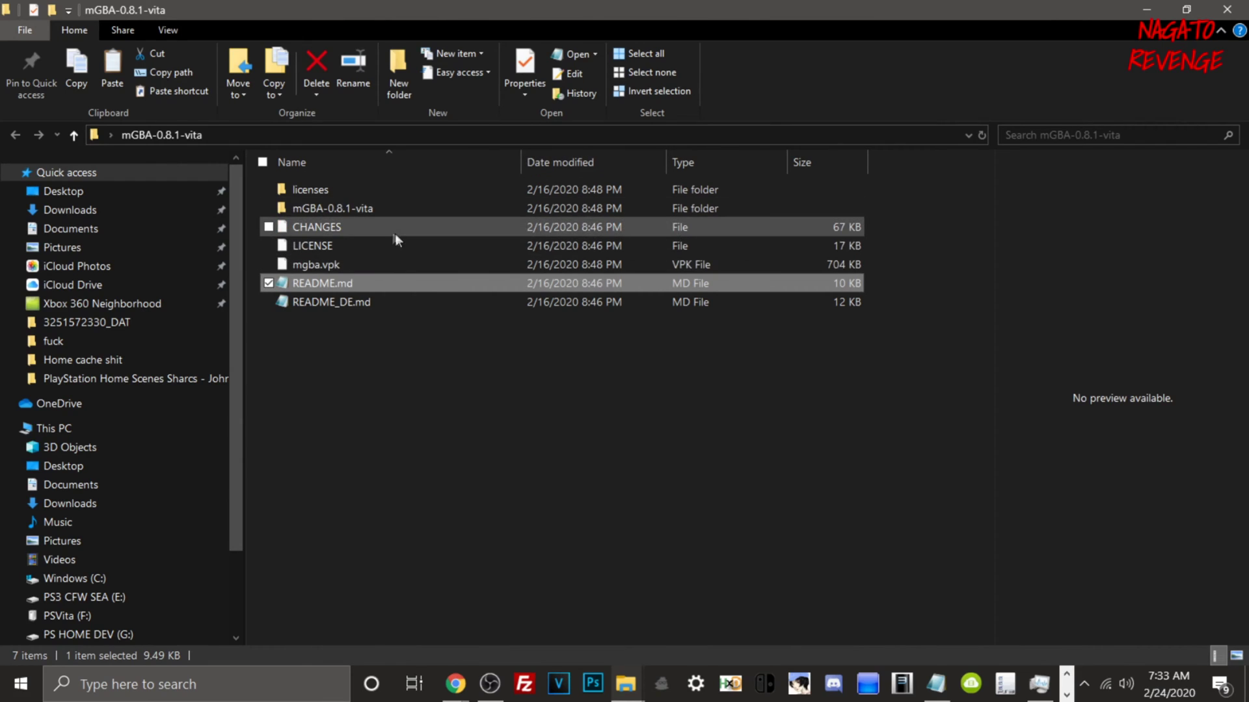
# Move mgba.vpk from the extracted mGBA-0.8.1-vita folder onto the desktop and close the folder window.
pyautogui.click(334, 264)
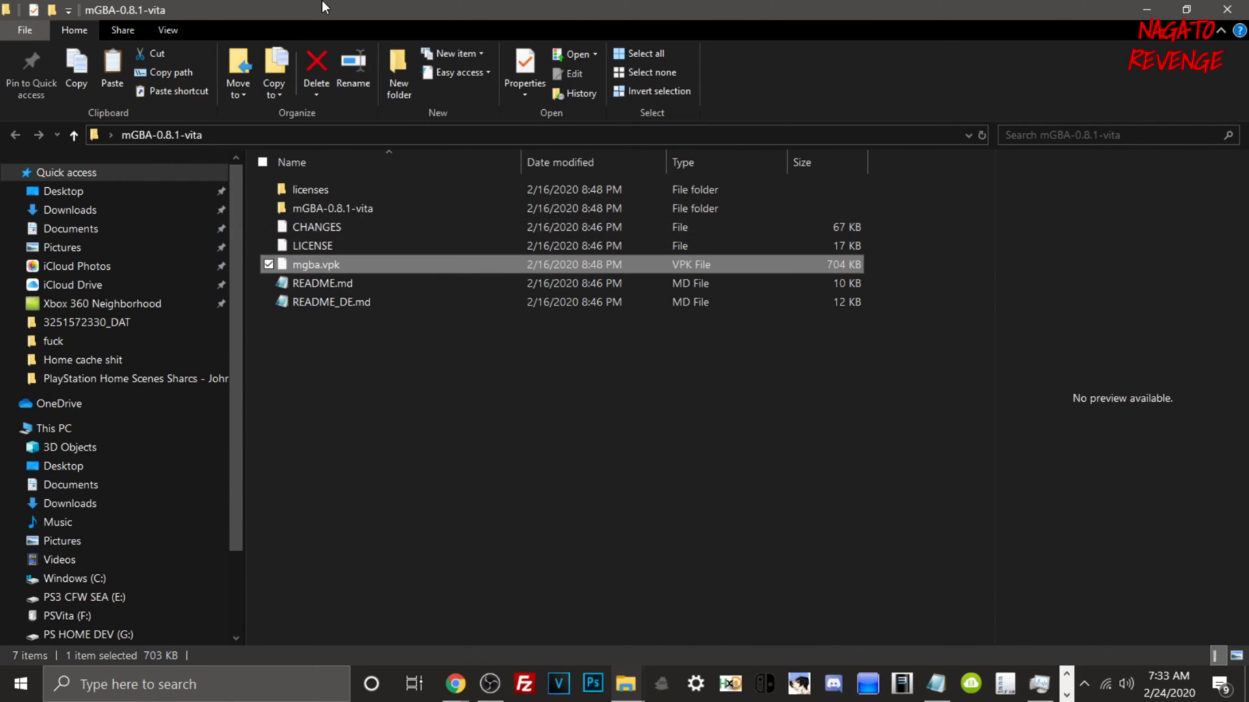
pyautogui.doubleClick(327, 8)
pyautogui.moveTo(880, 299); pyautogui.dragTo(483, 302)
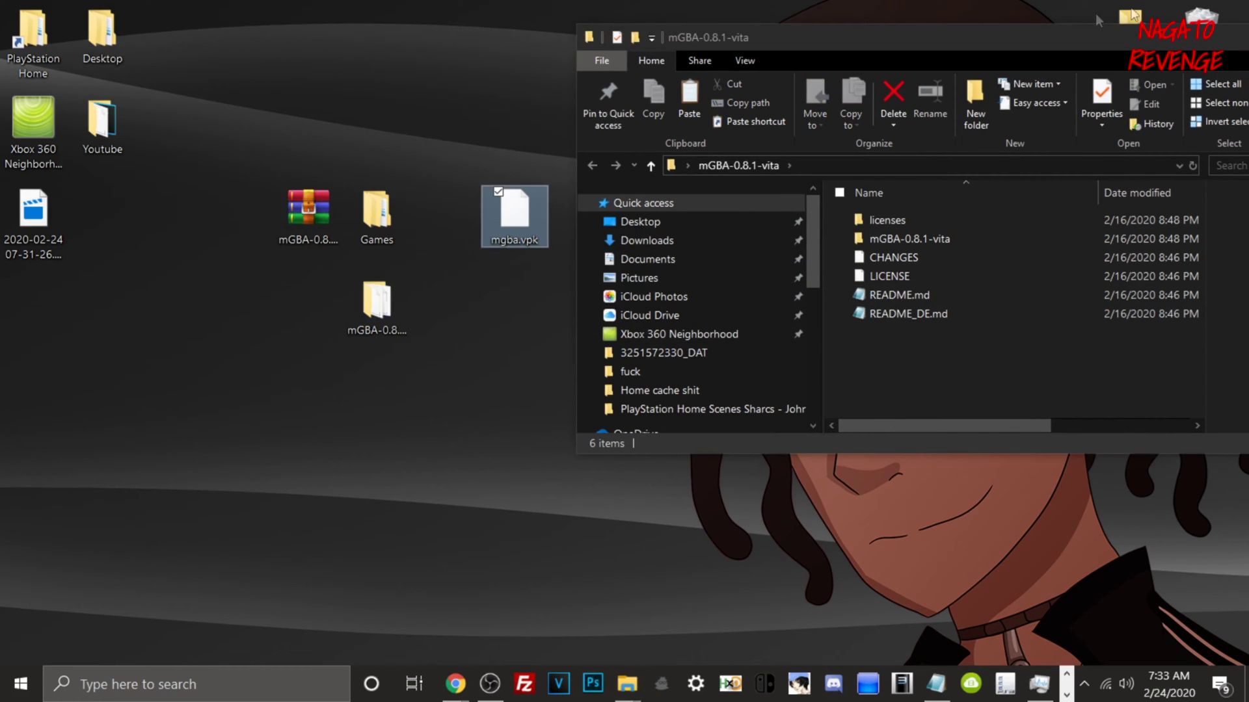
pyautogui.moveTo(1078, 50); pyautogui.dragTo(462, 215)
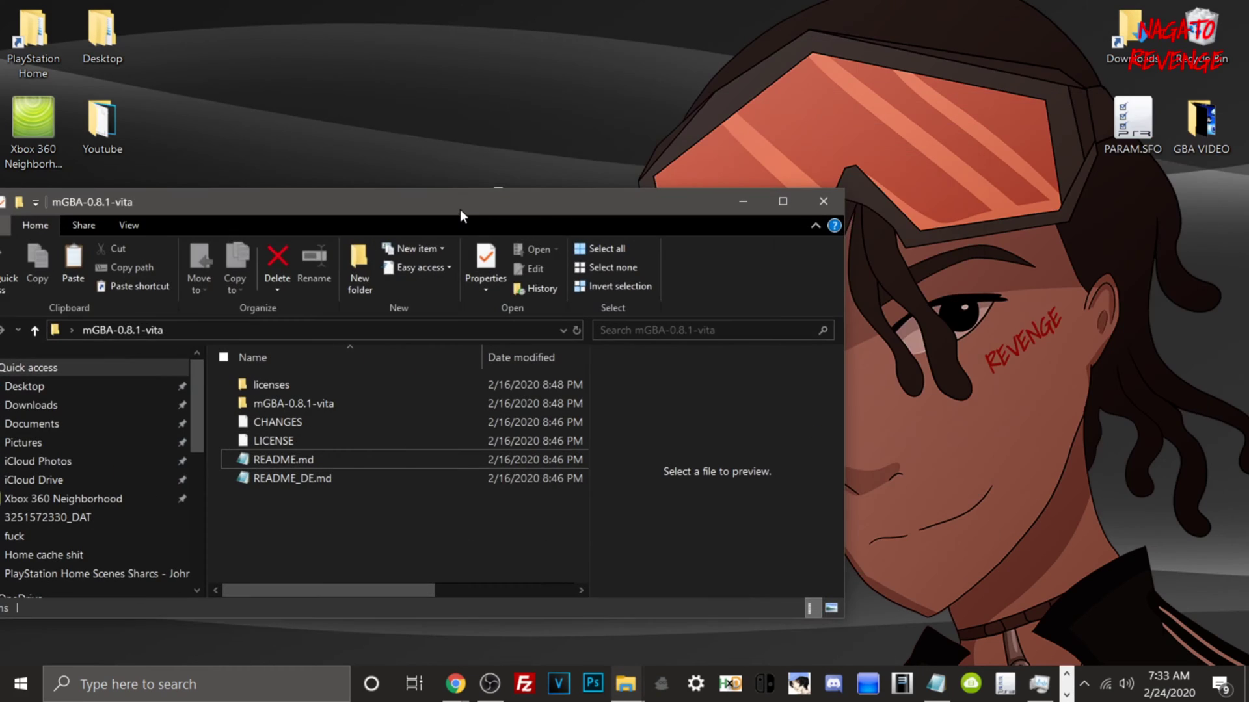
pyautogui.click(821, 199)
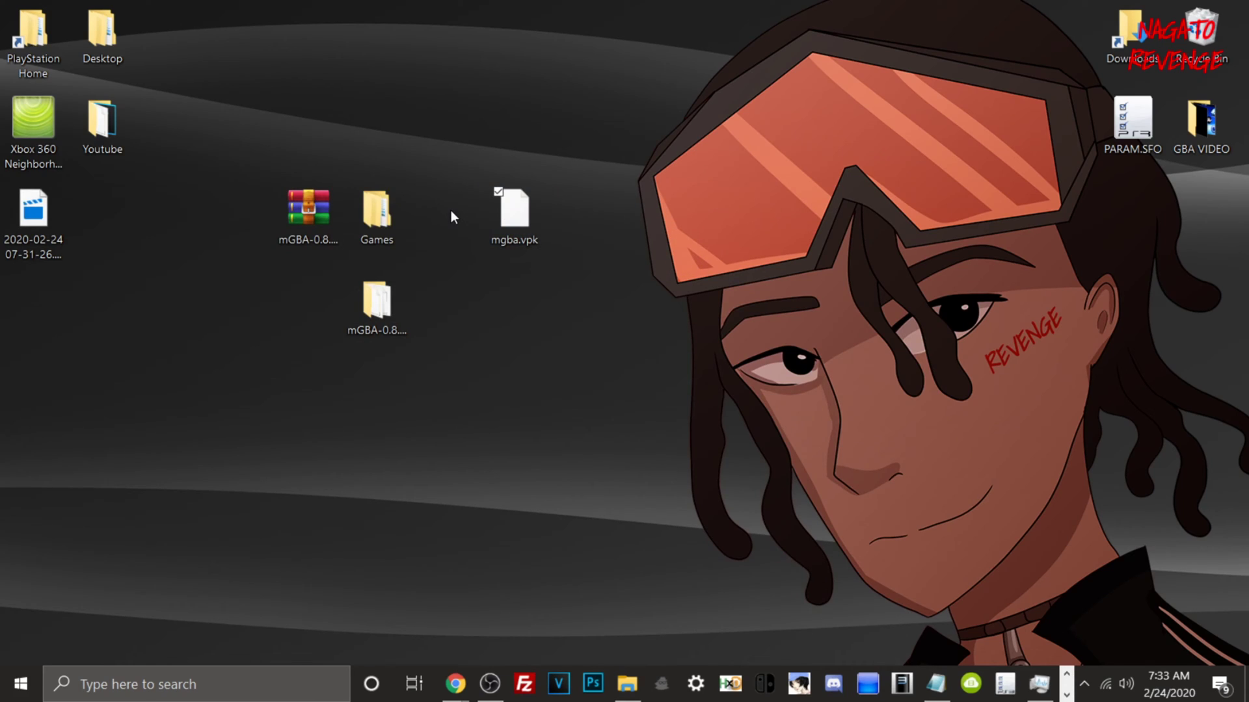
# Open the desktop's Games folder in a maximized window and reposition the mgba.vpk icon in the desktop's empty right-hand area.
pyautogui.click(385, 229)
pyautogui.doubleClick(383, 228)
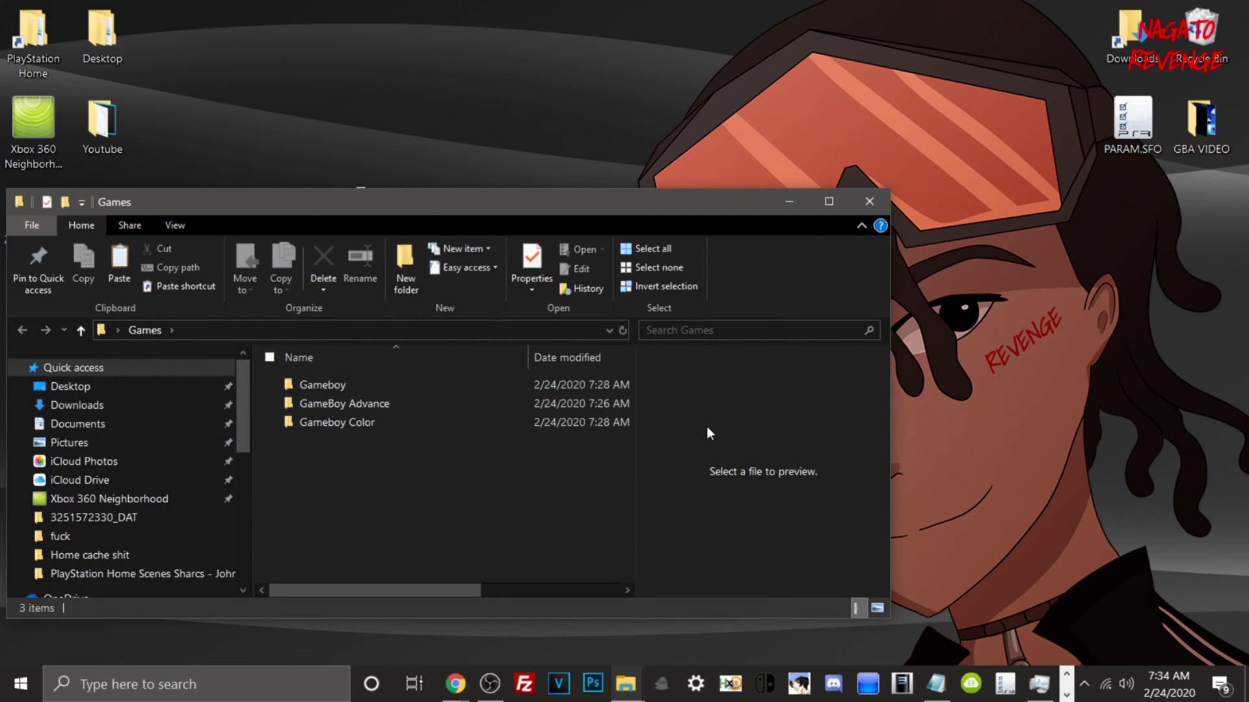
pyautogui.moveTo(647, 213); pyautogui.dragTo(565, 424)
pyautogui.moveTo(505, 218); pyautogui.dragTo(1055, 398)
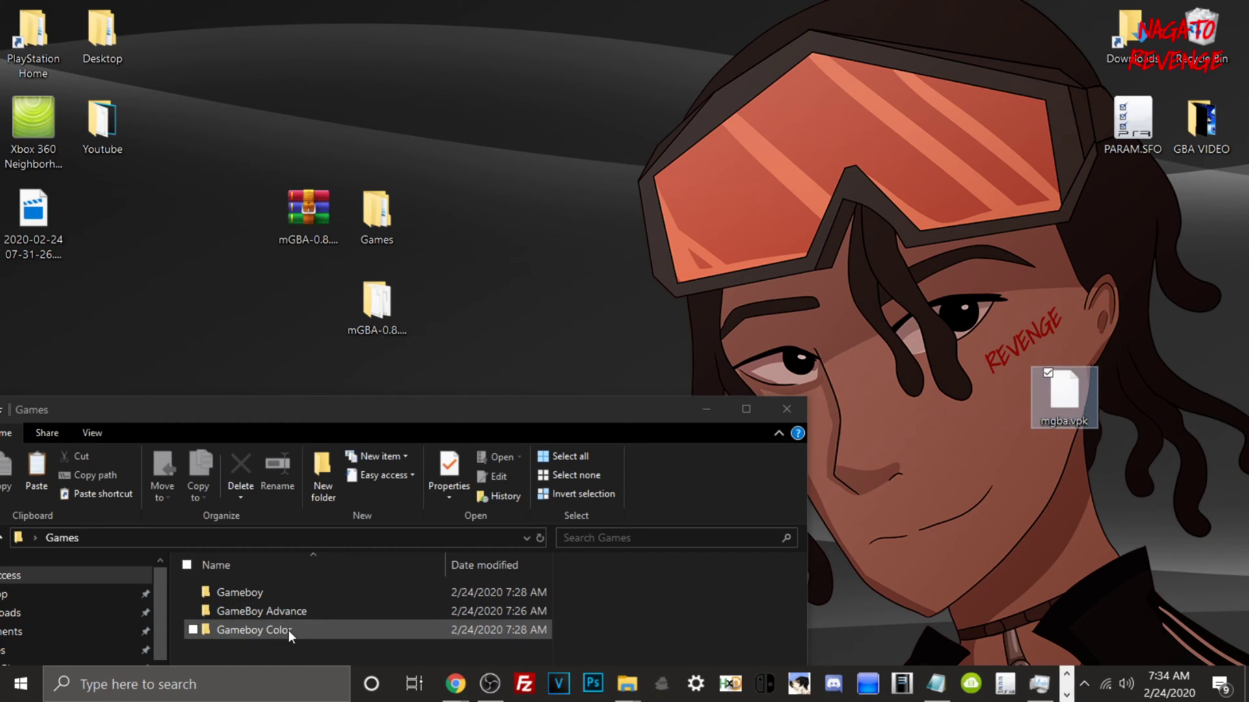
pyautogui.doubleClick(367, 411)
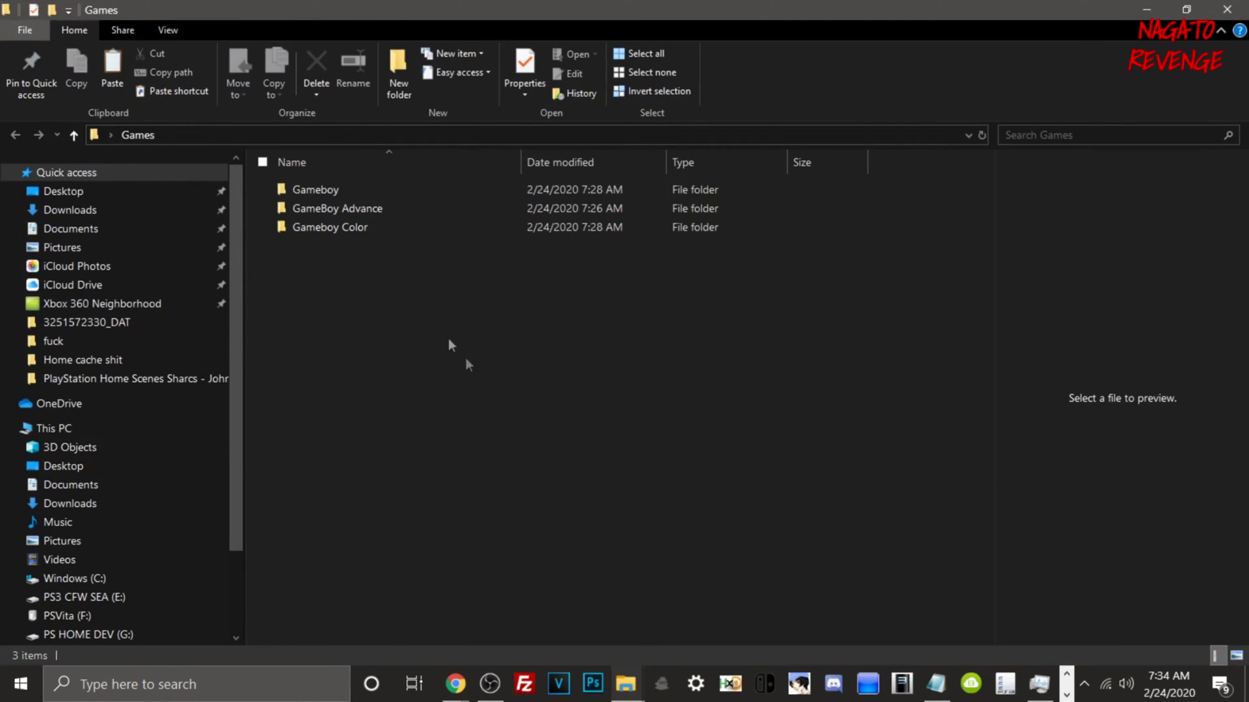
# Look through the game files in the Gameboy, GameBoy Advance and Gameboy Color folders and return to Games.
pyautogui.click(339, 190)
pyautogui.doubleClick(340, 189)
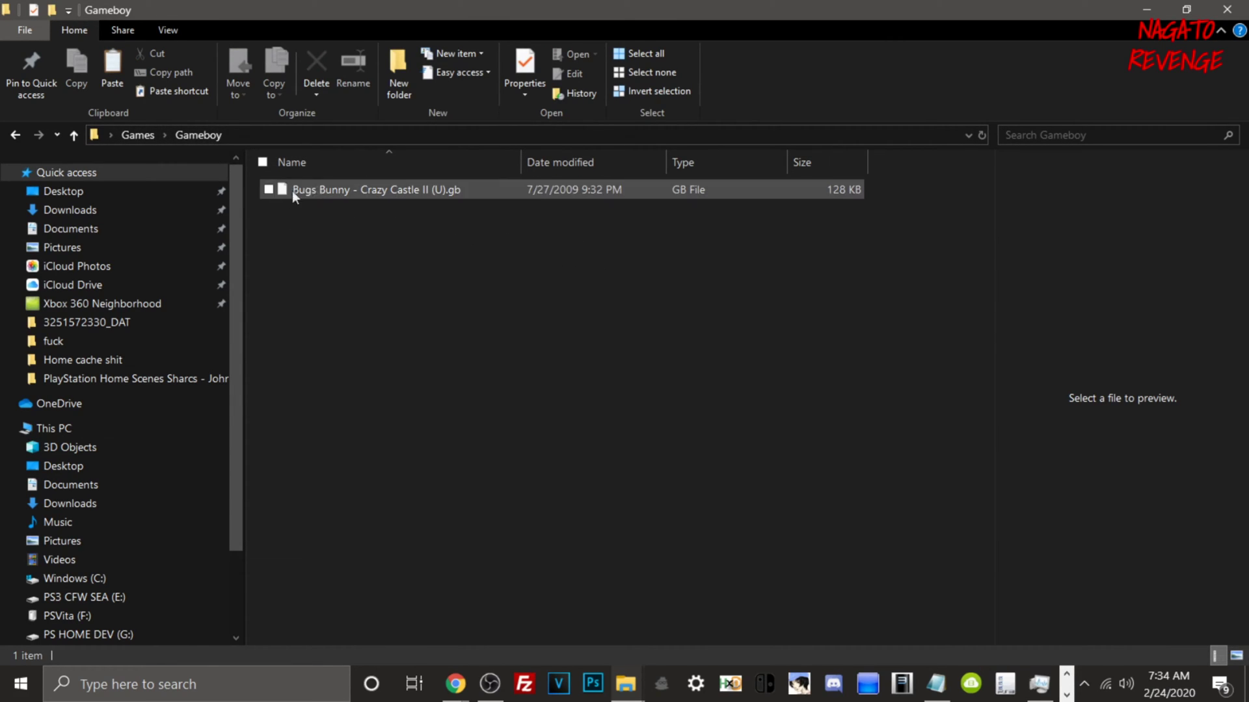
pyautogui.click(139, 135)
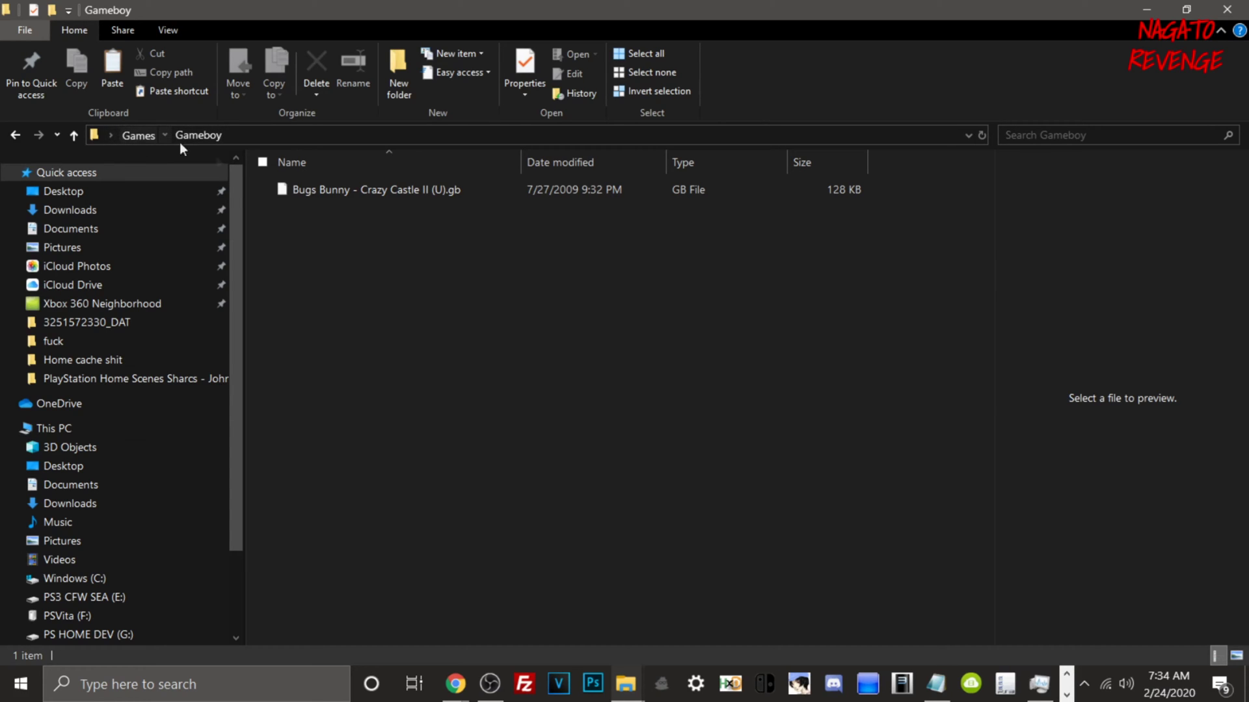
pyautogui.doubleClick(351, 210)
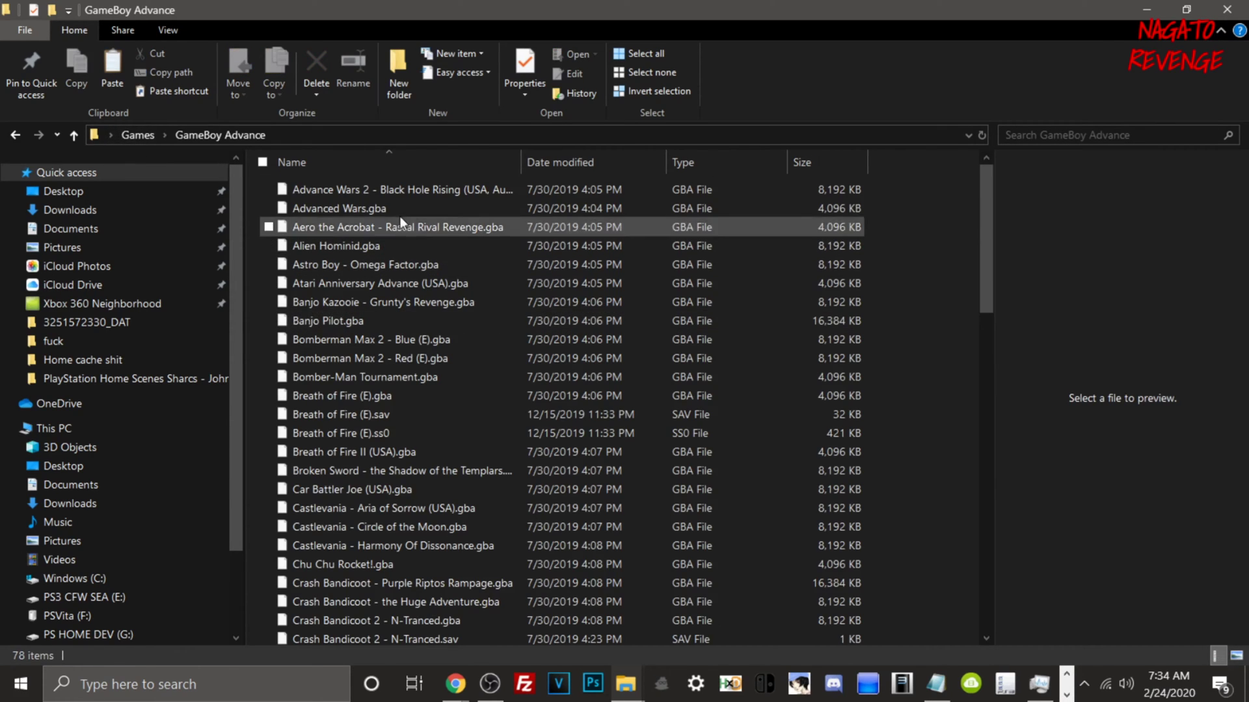
pyautogui.scroll(-15, 388, 280)
pyautogui.scroll(15, 404, 370)
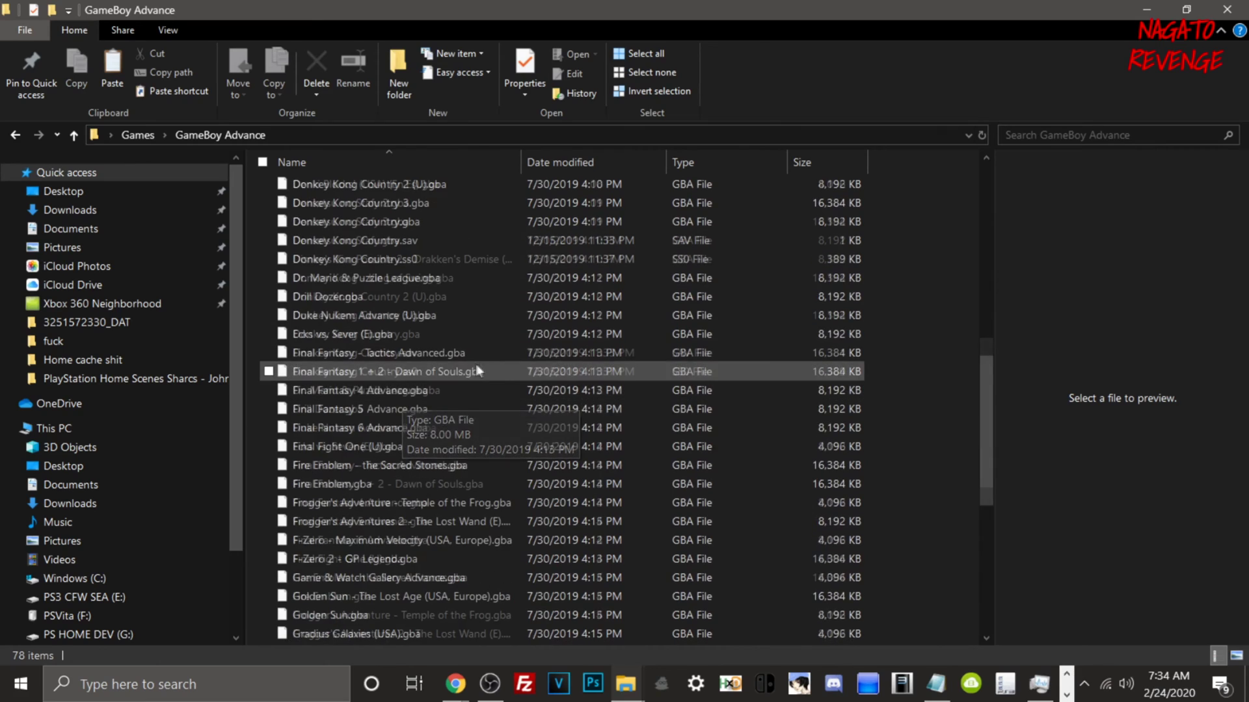
pyautogui.click(137, 136)
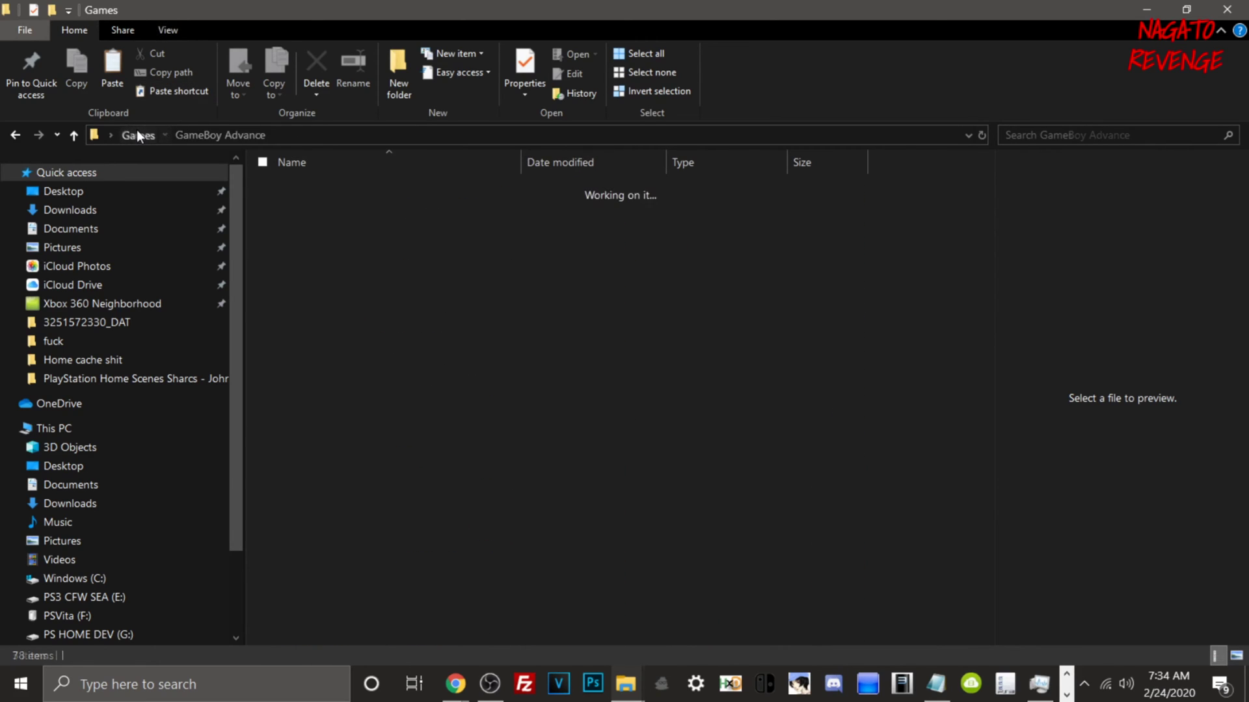
pyautogui.doubleClick(336, 226)
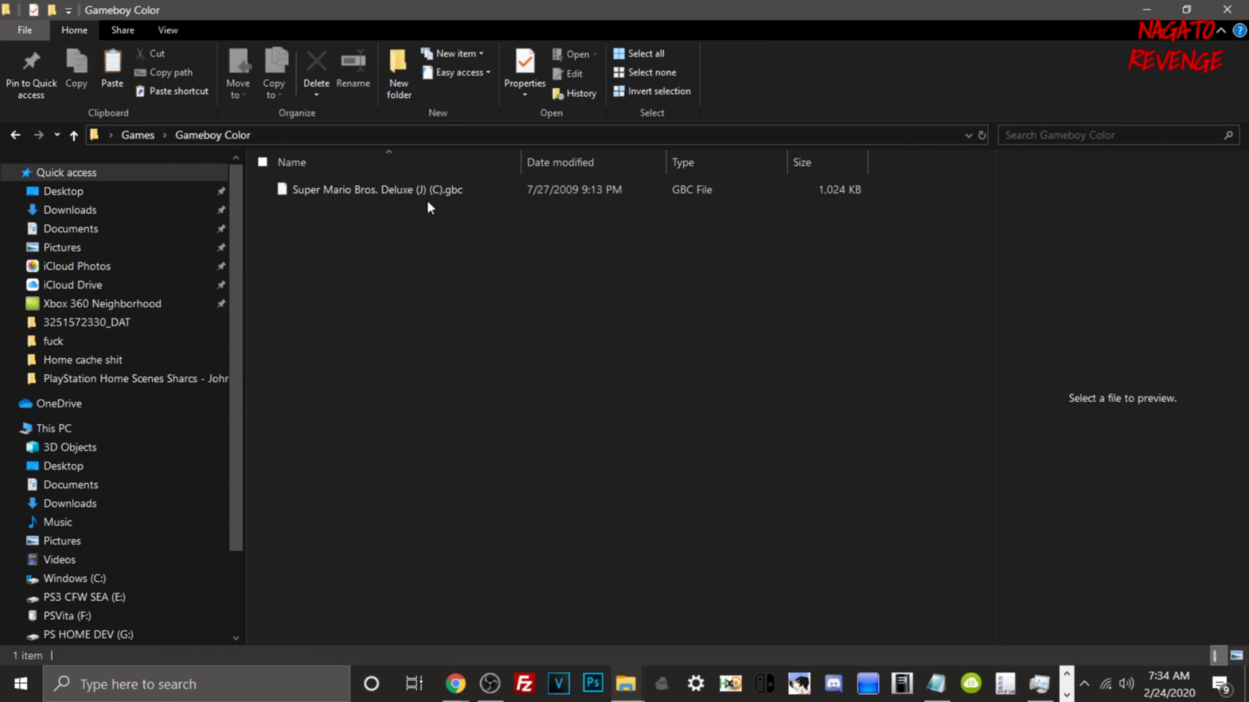
pyautogui.click(133, 136)
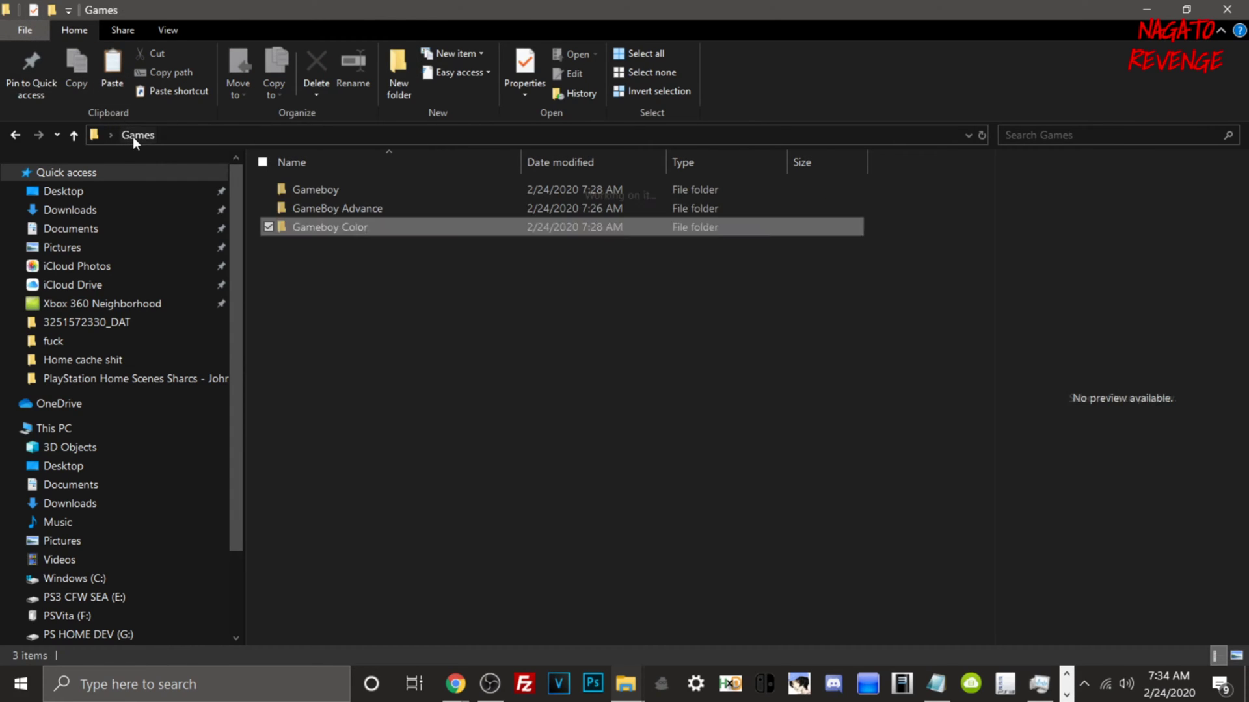
# Create a new folder inside Games and delete it again.
pyautogui.click(398, 72)
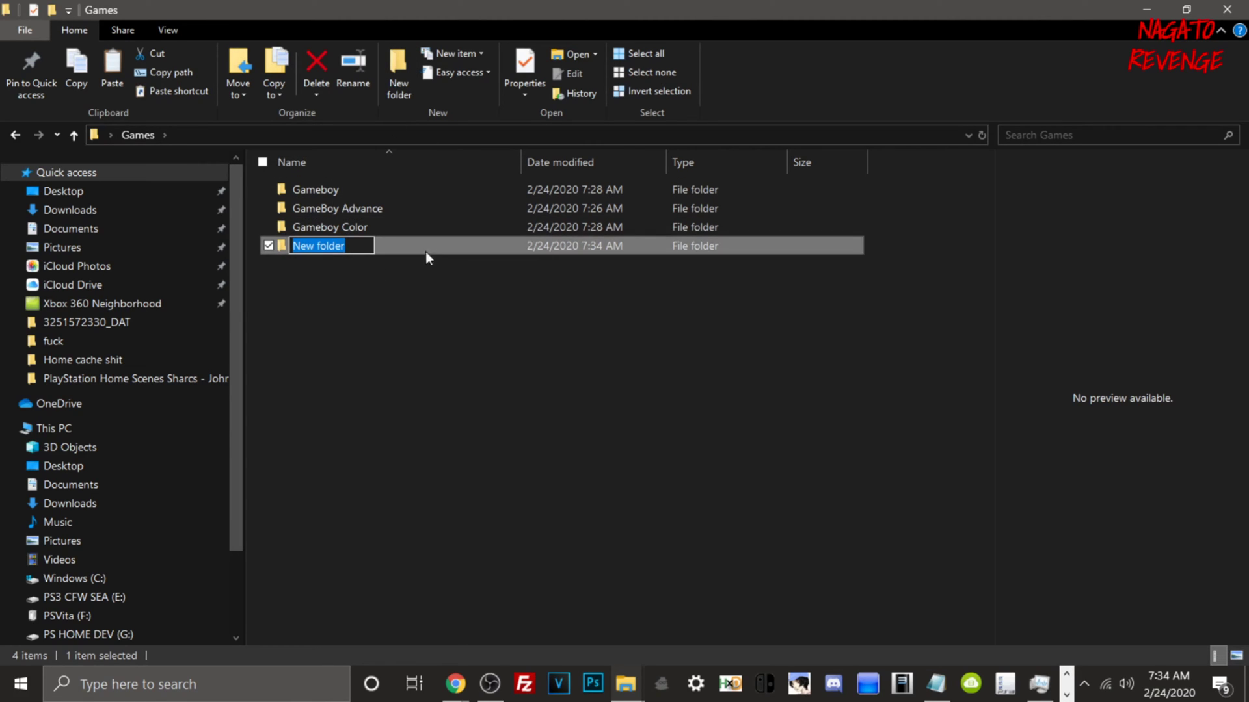
pyautogui.click(383, 279)
pyautogui.click(402, 279)
pyautogui.click(373, 247)
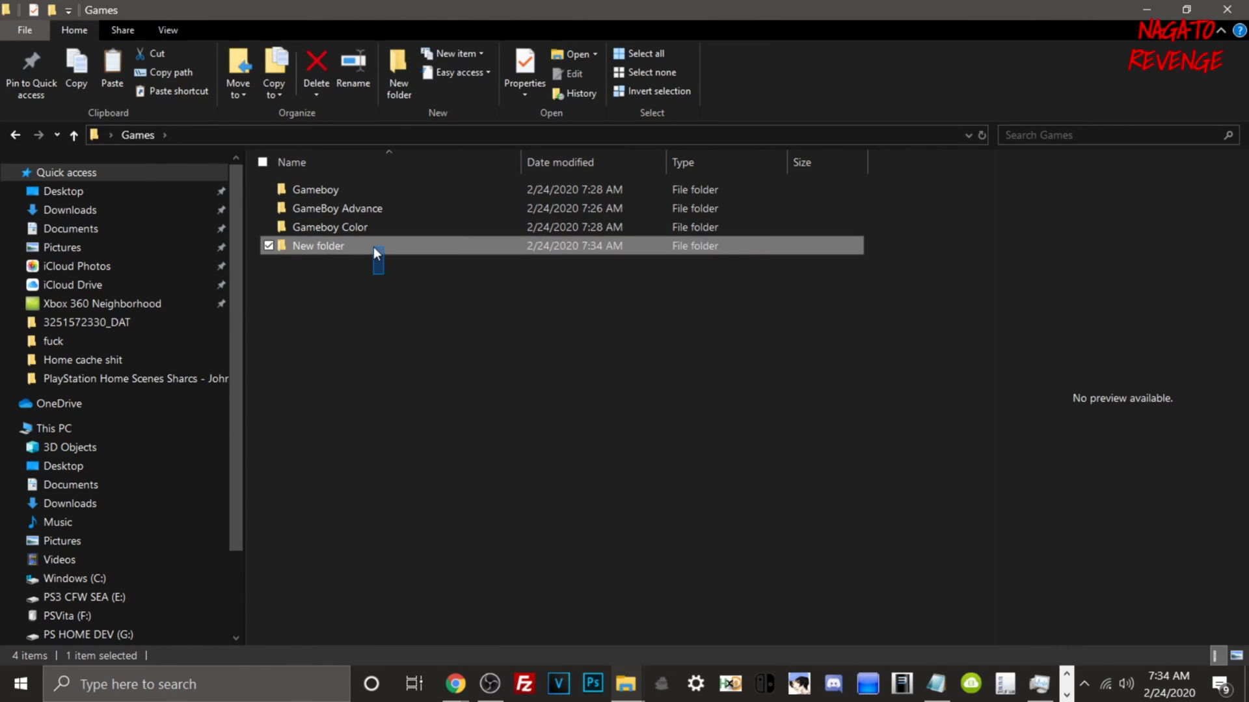
pyautogui.press('Delete')
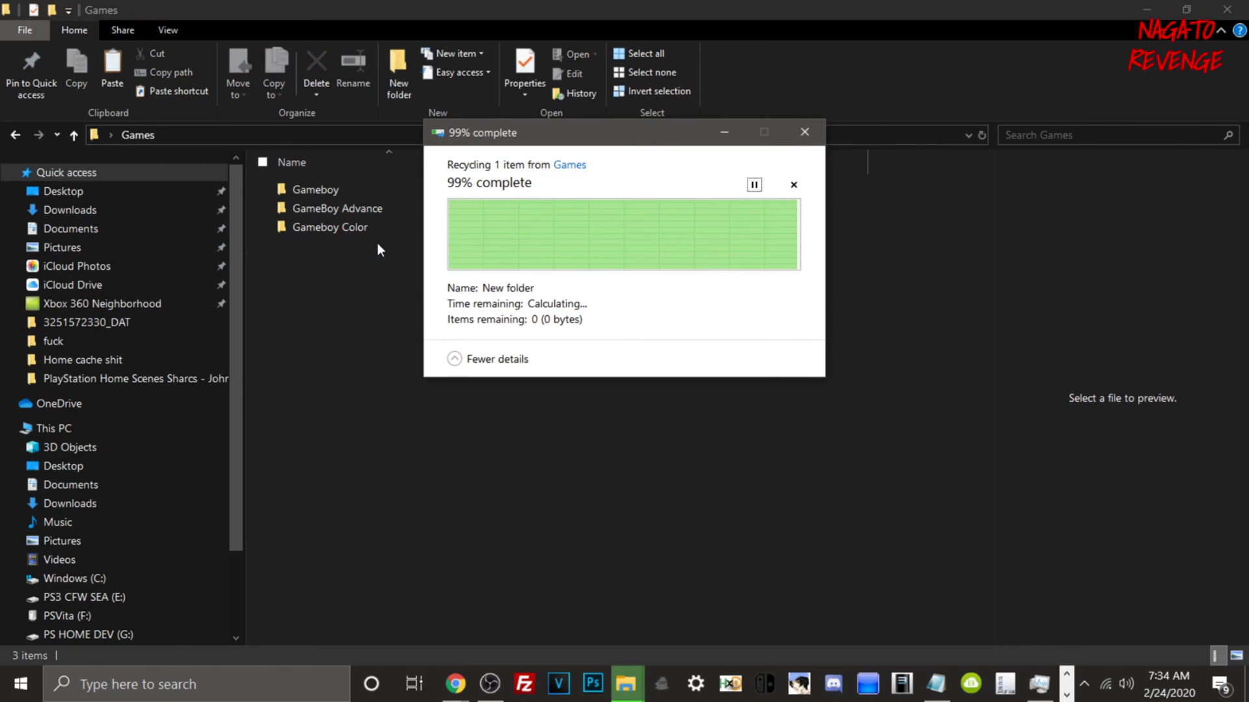
pyautogui.click(367, 233)
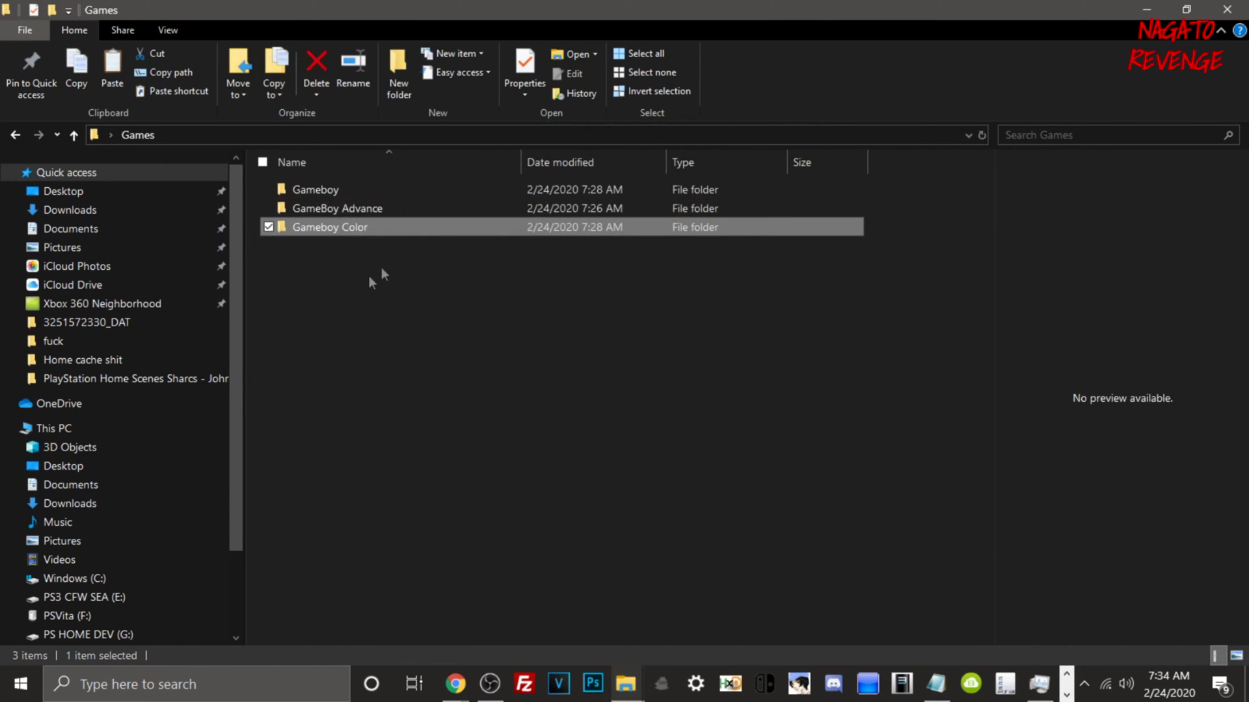
# Copy mgba.vpk from the desktop to the root of the PSVita (F:) drive.
pyautogui.moveTo(1047, 7); pyautogui.dragTo(582, 261)
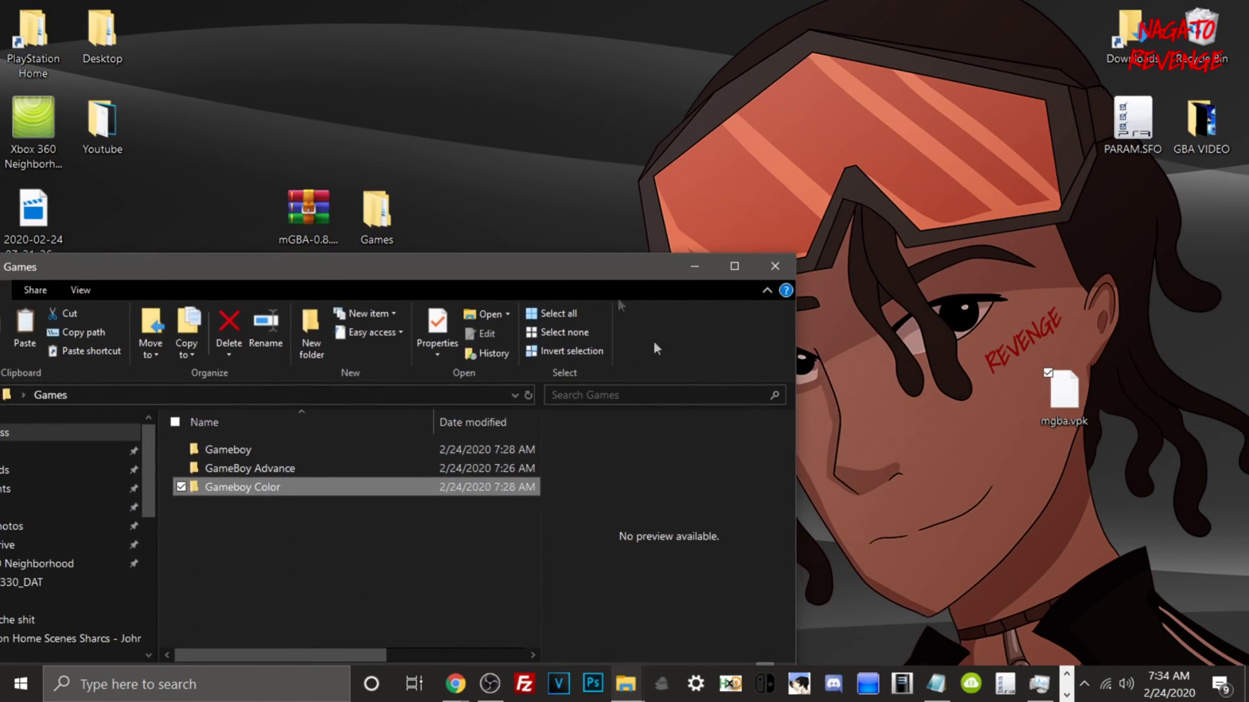
pyautogui.moveTo(623, 684)
pyautogui.click(564, 640)
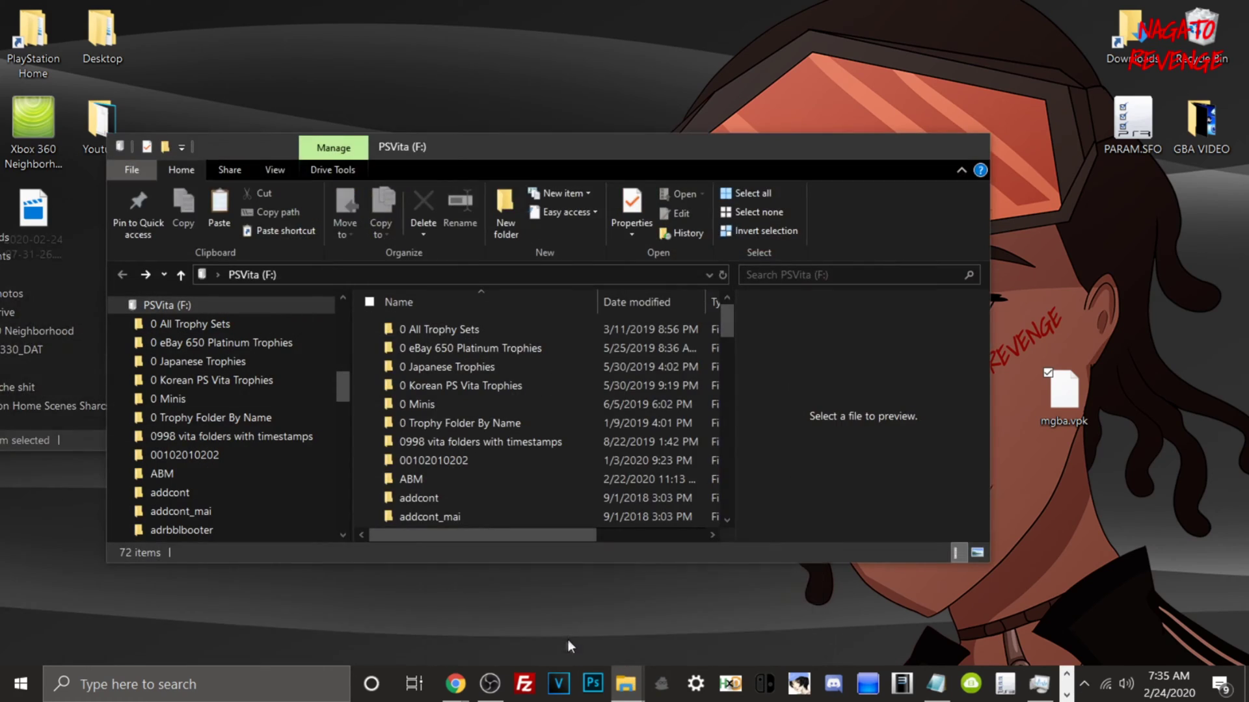
pyautogui.moveTo(1075, 411); pyautogui.dragTo(817, 415)
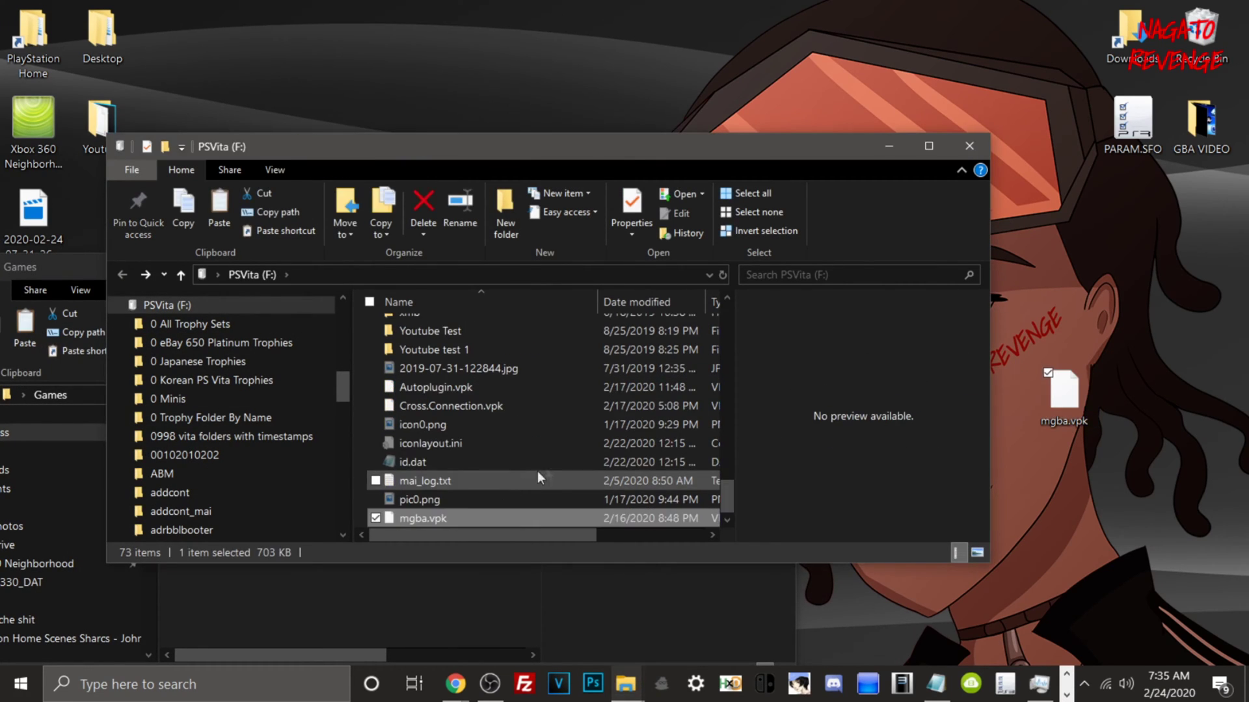
# Arrange the Games and PSVita (F:) windows side by side and copy the Gameboy, GameBoy Advance and Gameboy Color folders to the drive.
pyautogui.moveTo(419, 154); pyautogui.dragTo(926, 183)
pyautogui.moveTo(272, 545); pyautogui.dragTo(238, 436)
pyautogui.moveTo(108, 272); pyautogui.dragTo(0, 272)
pyautogui.click(766, 95)
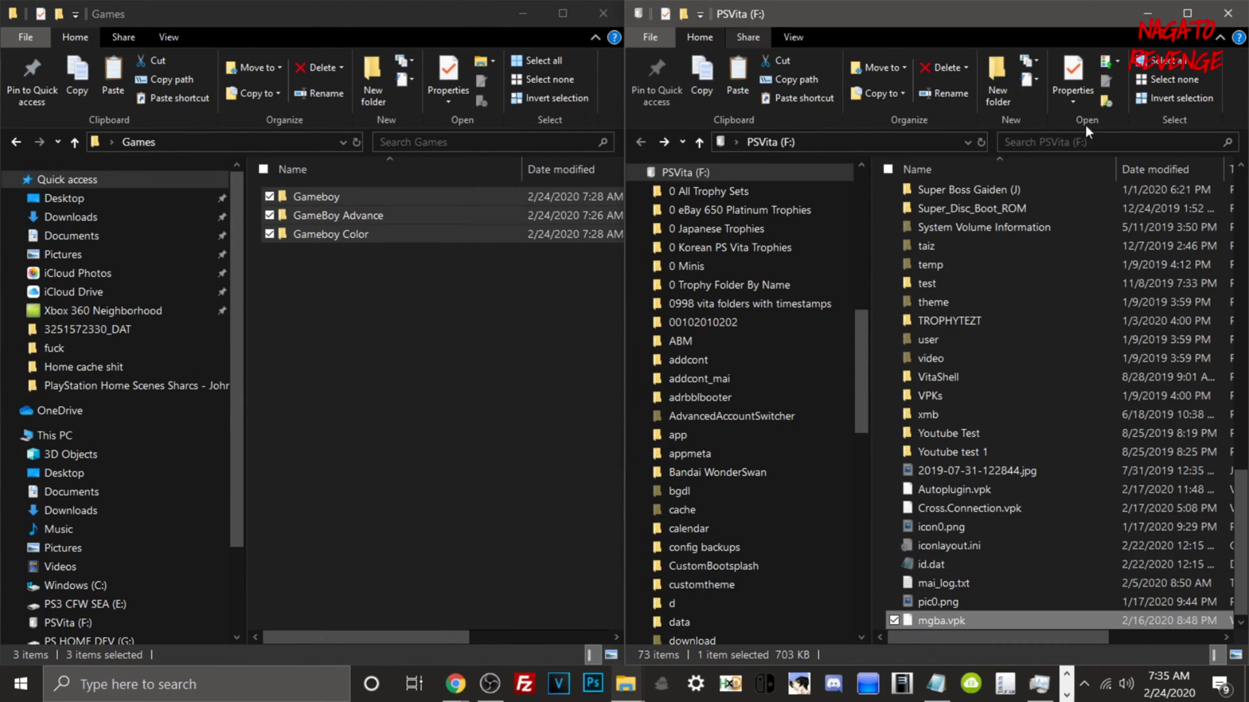
pyautogui.moveTo(318, 217); pyautogui.dragTo(830, 15)
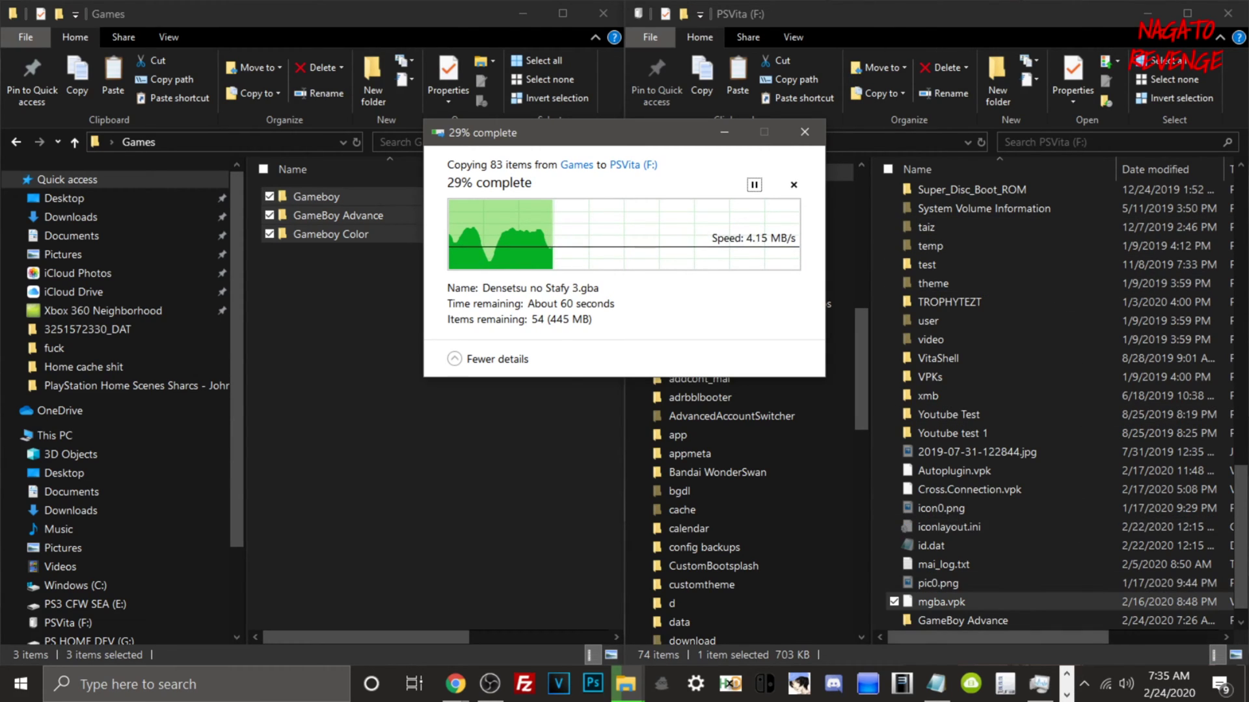
pyautogui.click(1084, 684)
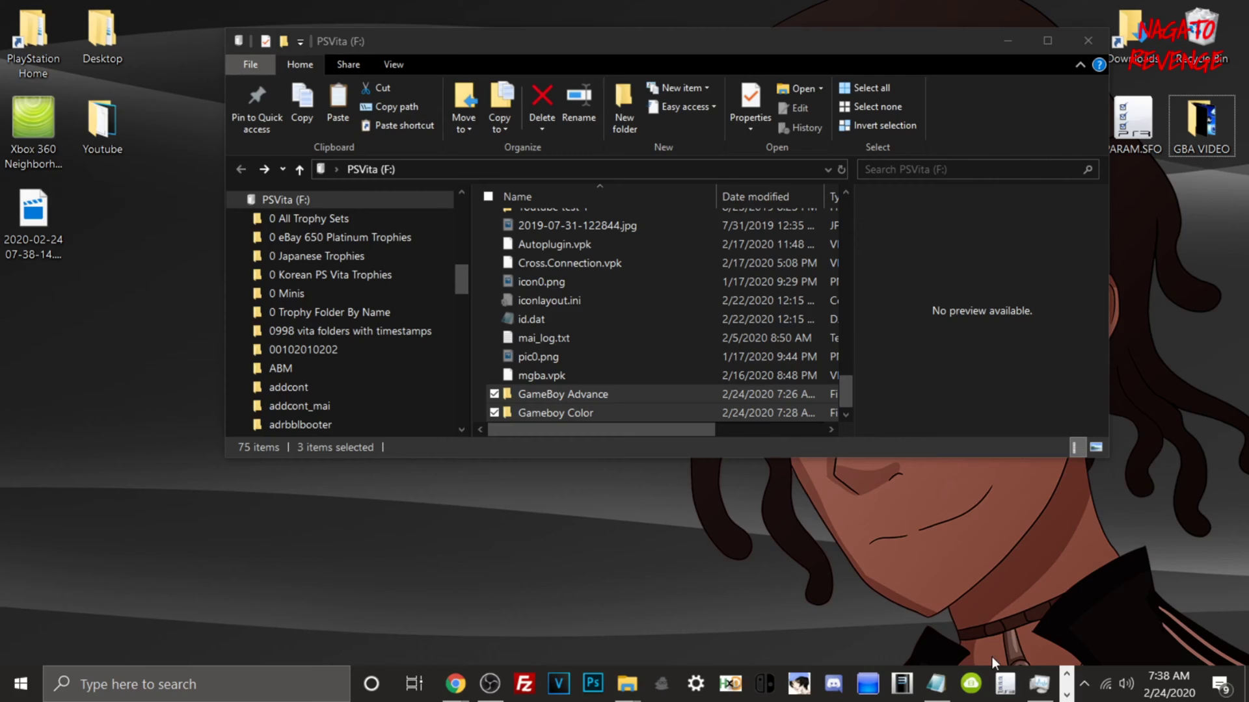
# Maximize the PSVita (F:) window and open the copied GameBoy Advance folder to check its files.
pyautogui.click(1048, 40)
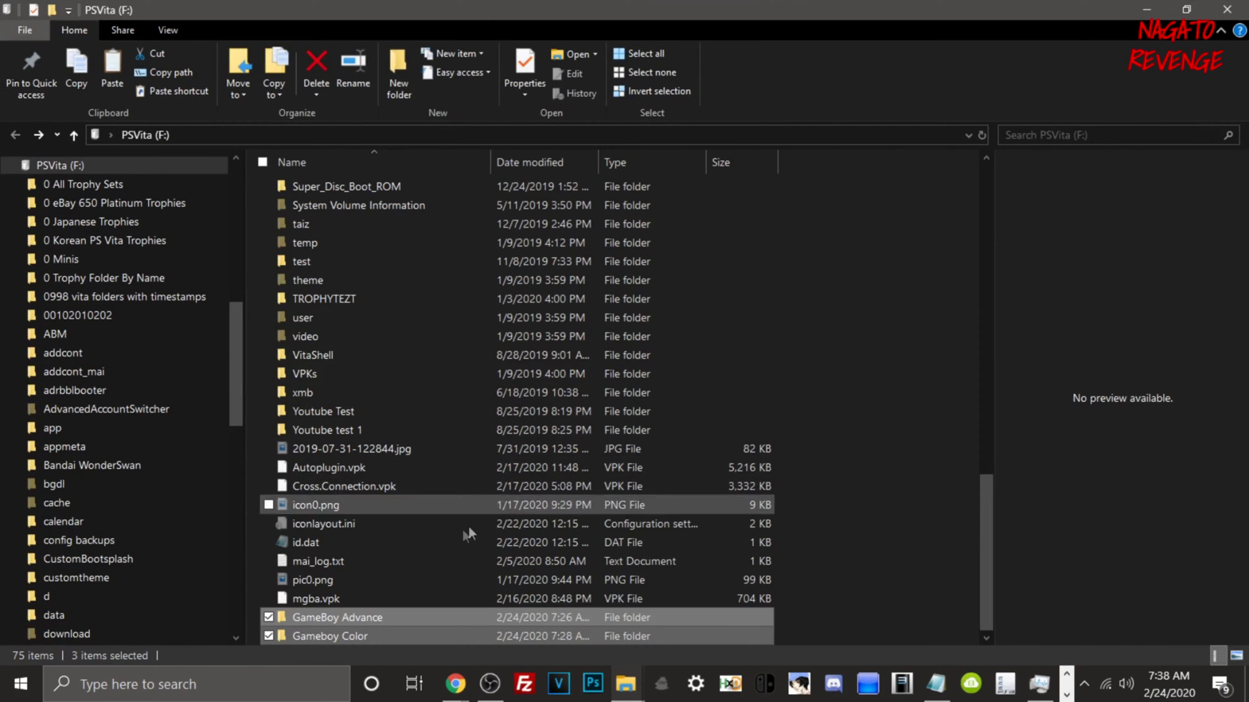
pyautogui.click(363, 617)
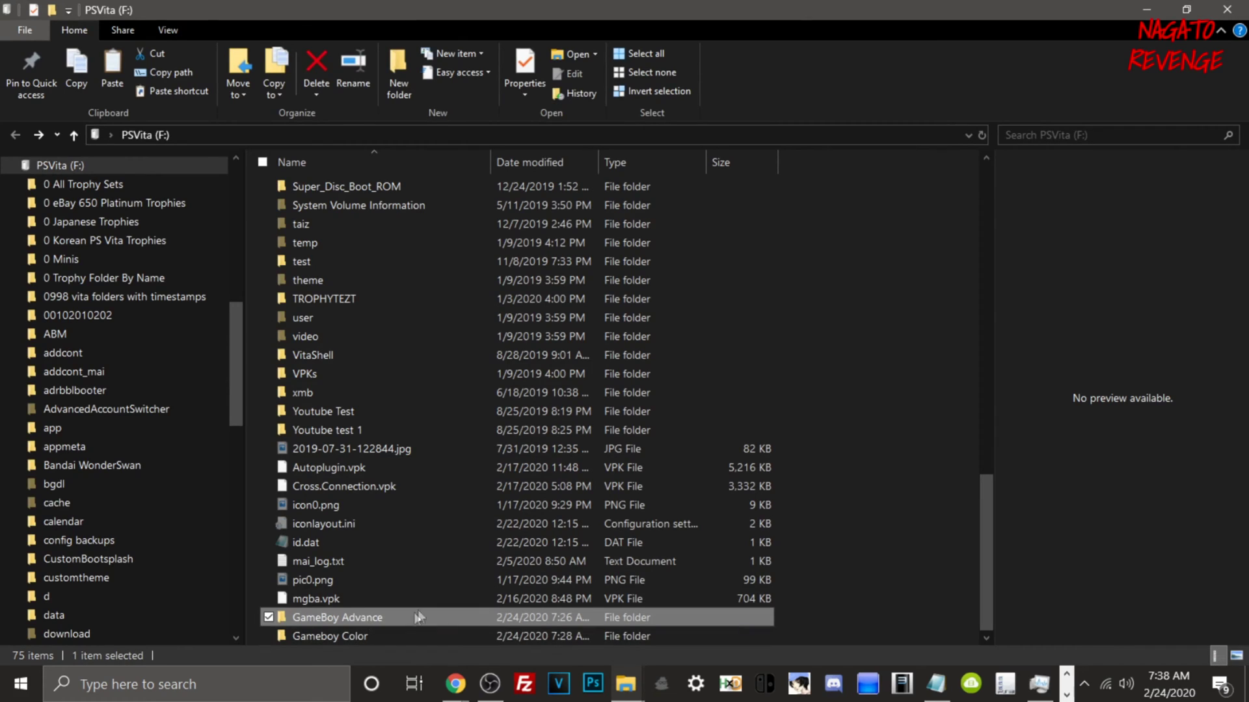
pyautogui.doubleClick(354, 621)
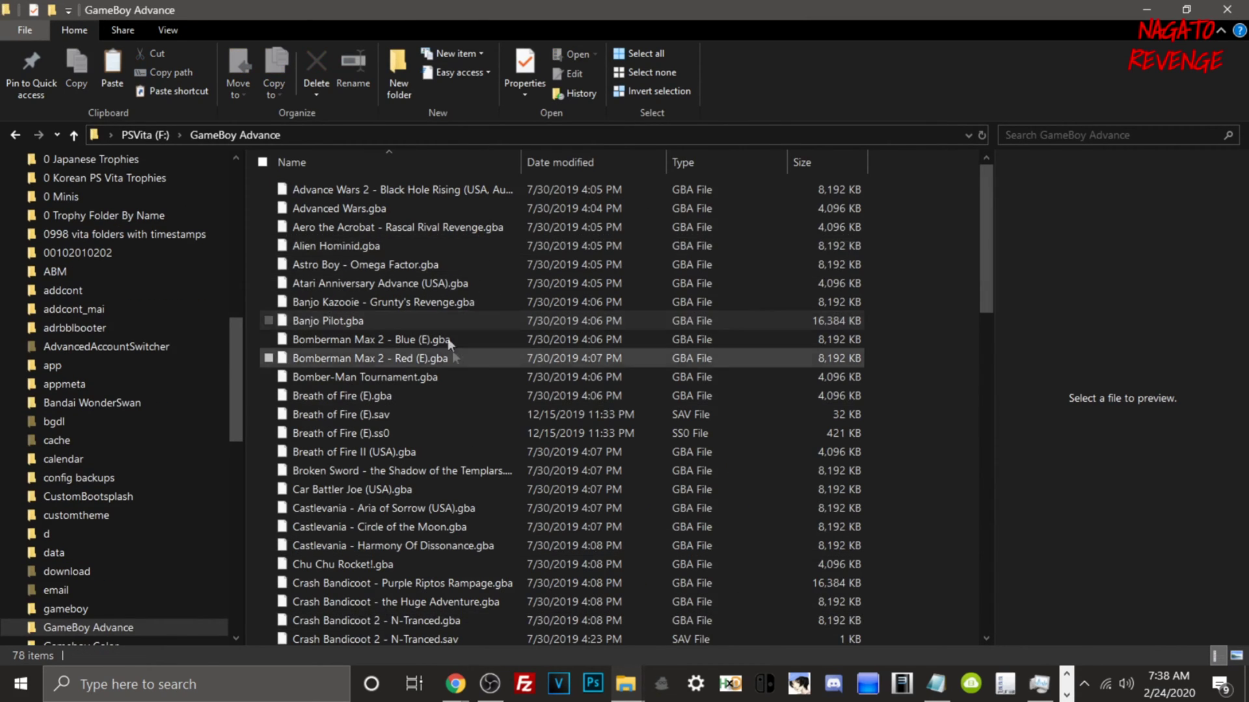
# Check the game files in the gameboy and Gameboy Color folders on the PSVita (F:) drive.
pyautogui.click(16, 134)
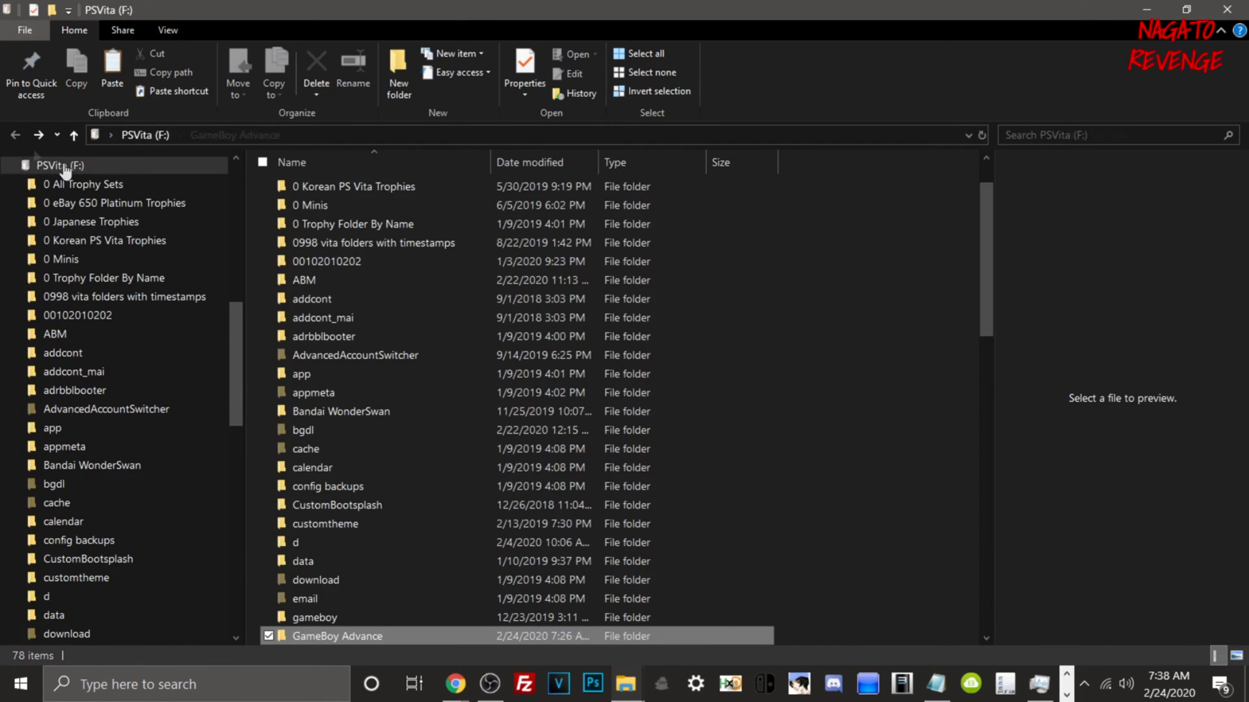
pyautogui.doubleClick(344, 616)
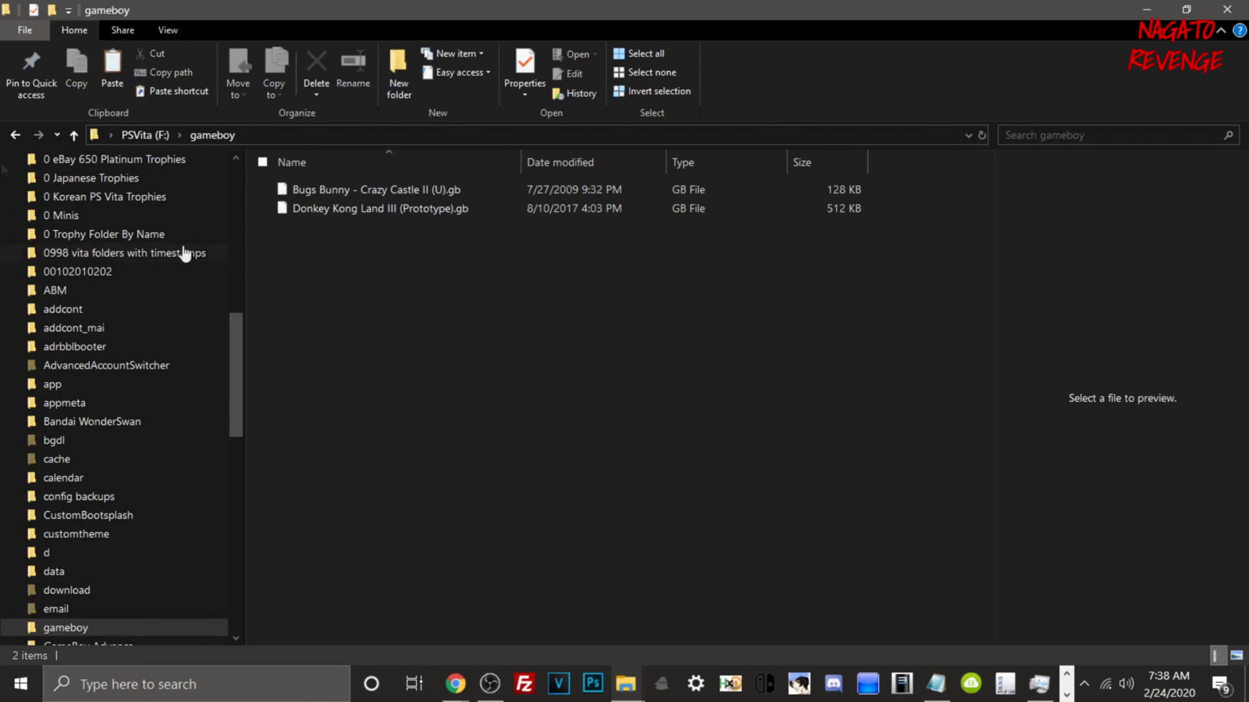
pyautogui.click(14, 133)
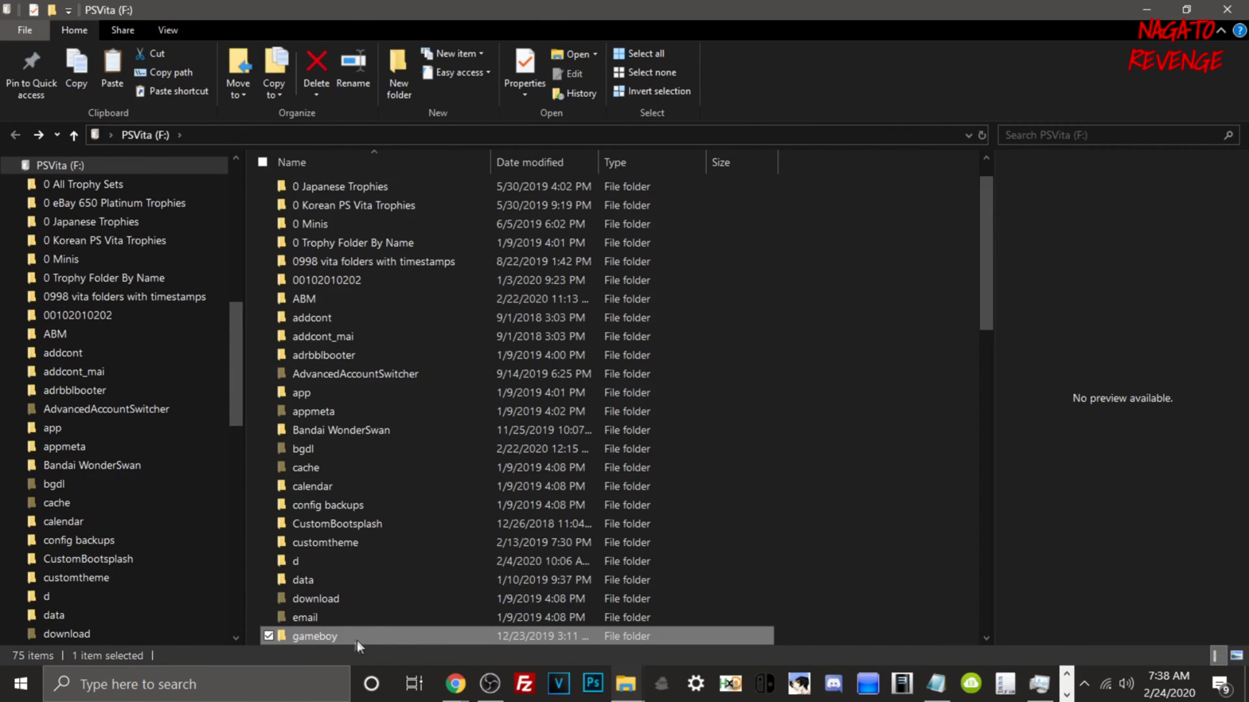
pyautogui.scroll(-5, 336, 627)
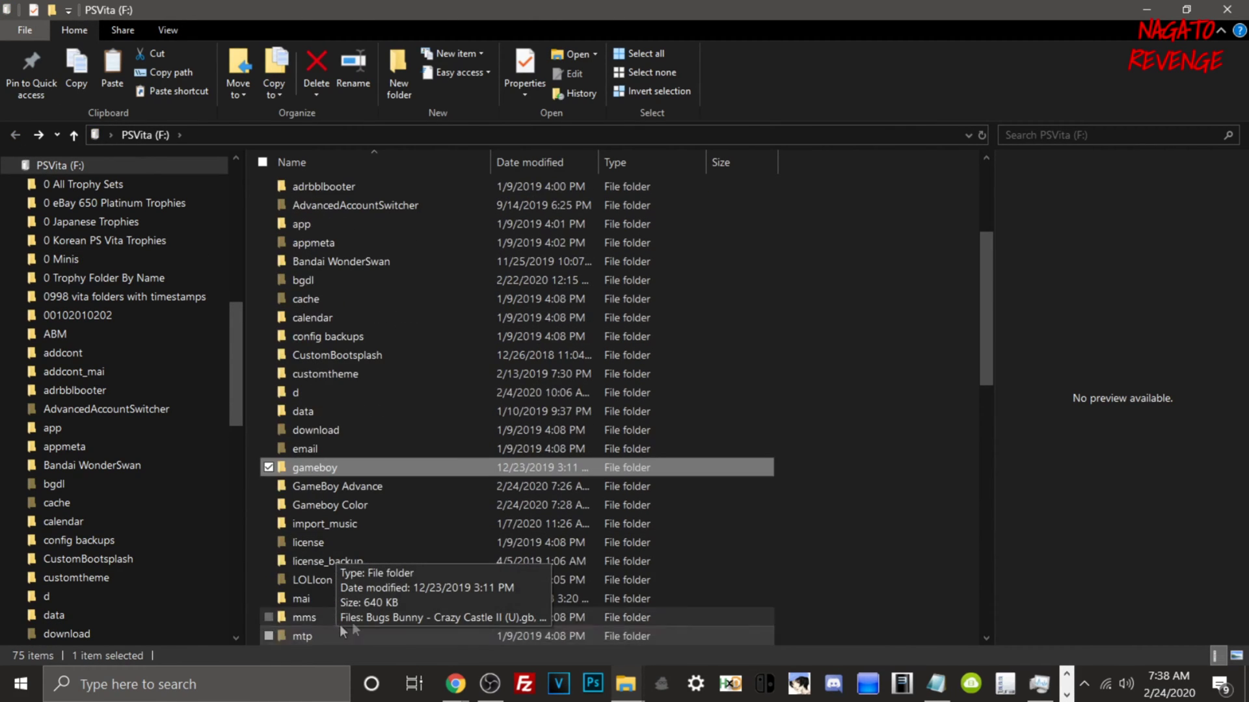
pyautogui.doubleClick(385, 393)
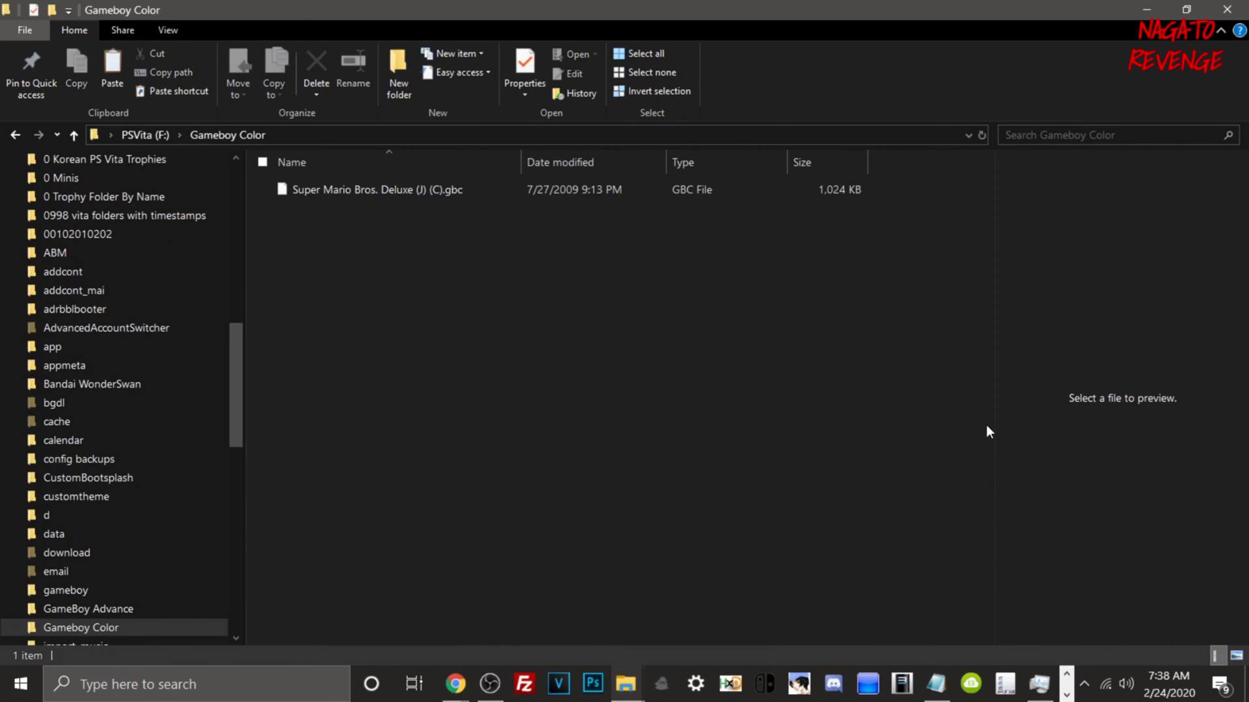
pyautogui.click(15, 135)
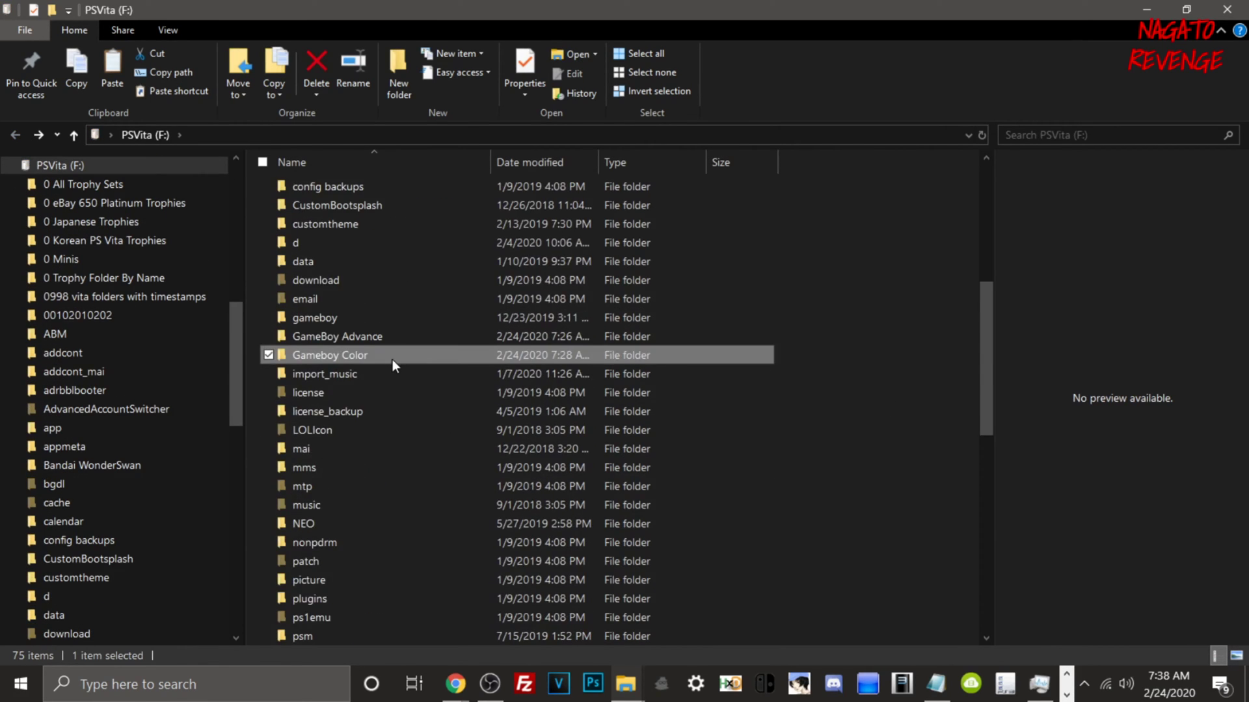
# Locate the copied mgba.vpk file in the root of the PSVita (F:) drive.
pyautogui.scroll(-5, 390, 364)
pyautogui.scroll(-3, 390, 373)
pyautogui.click(324, 619)
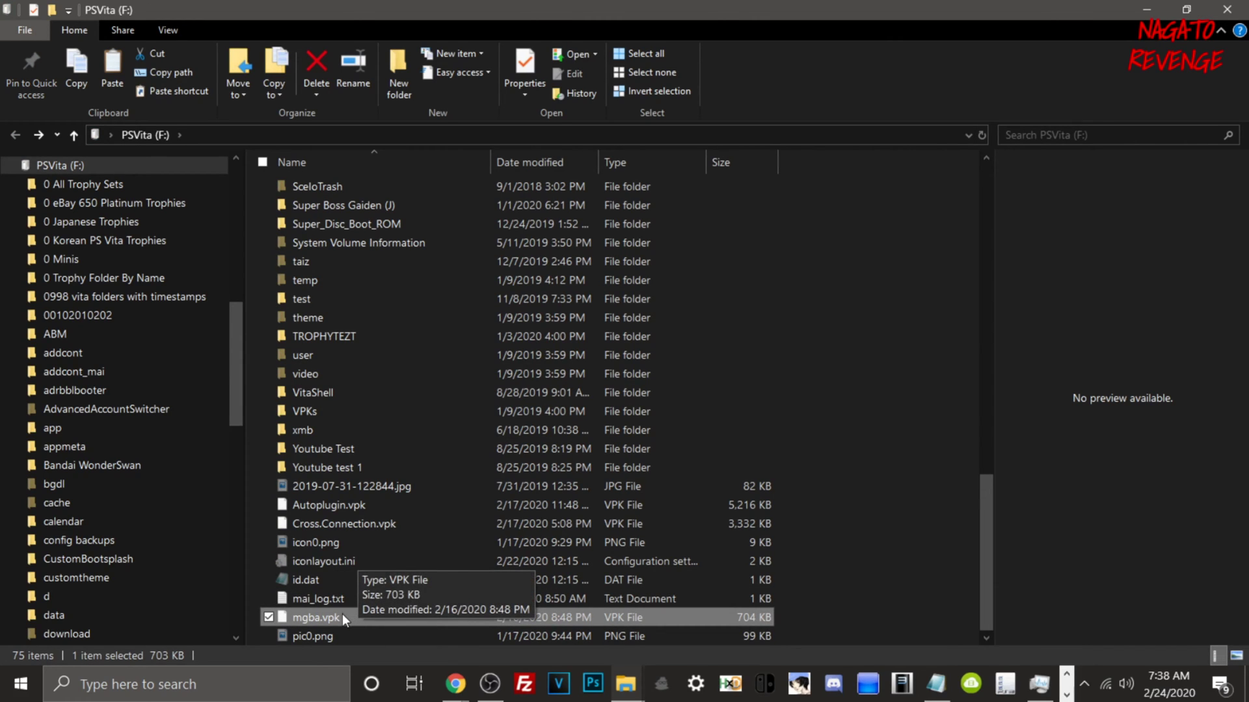
pyautogui.scroll(5, 319, 553)
pyautogui.scroll(15, 301, 497)
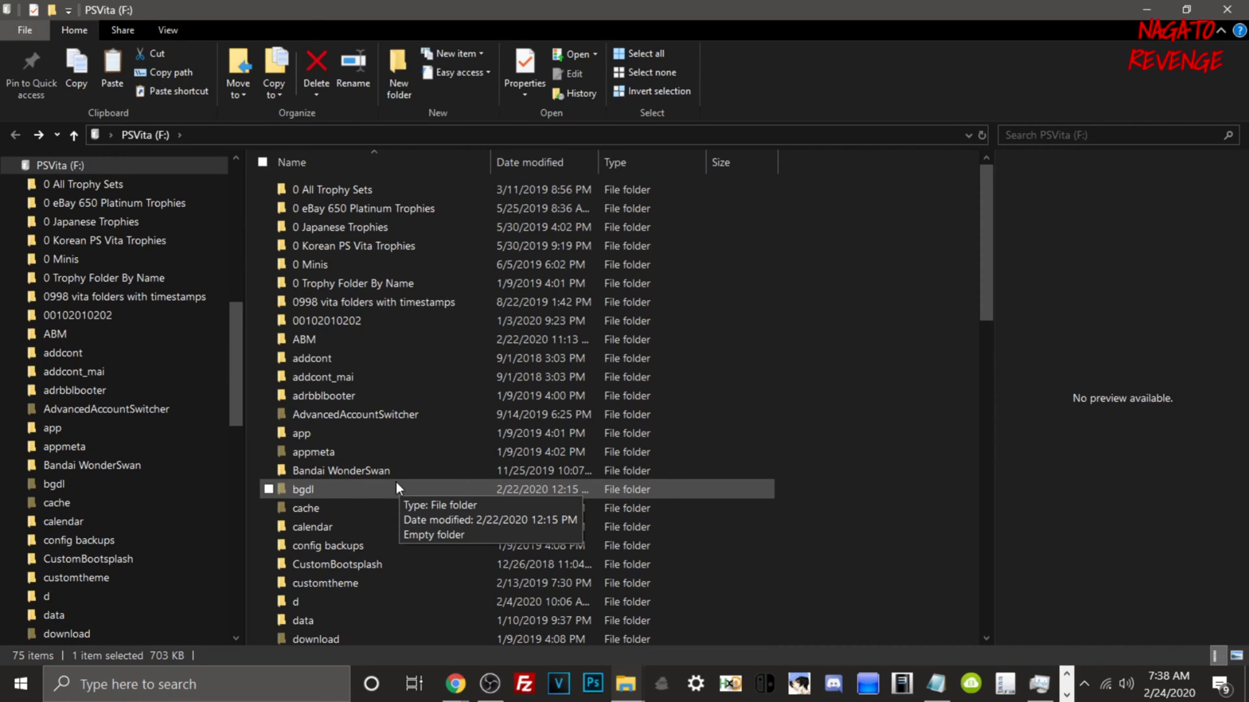
pyautogui.click(1087, 682)
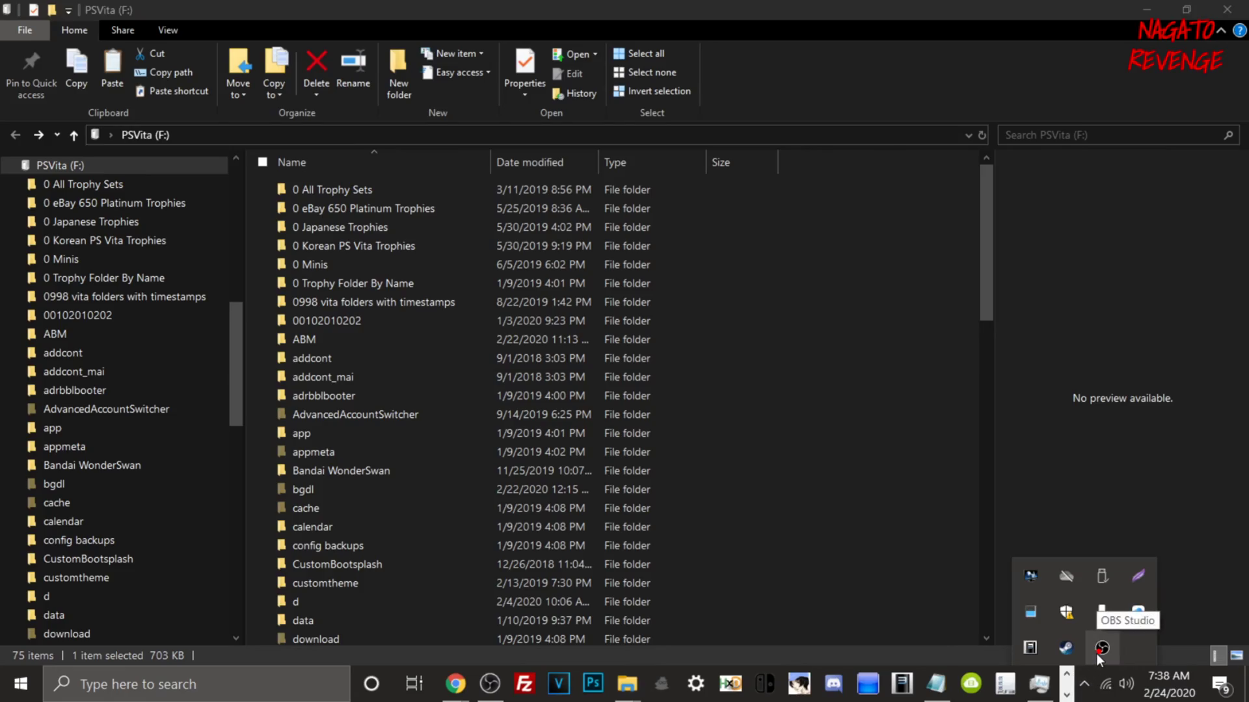
pyautogui.rightClick(1095, 654)
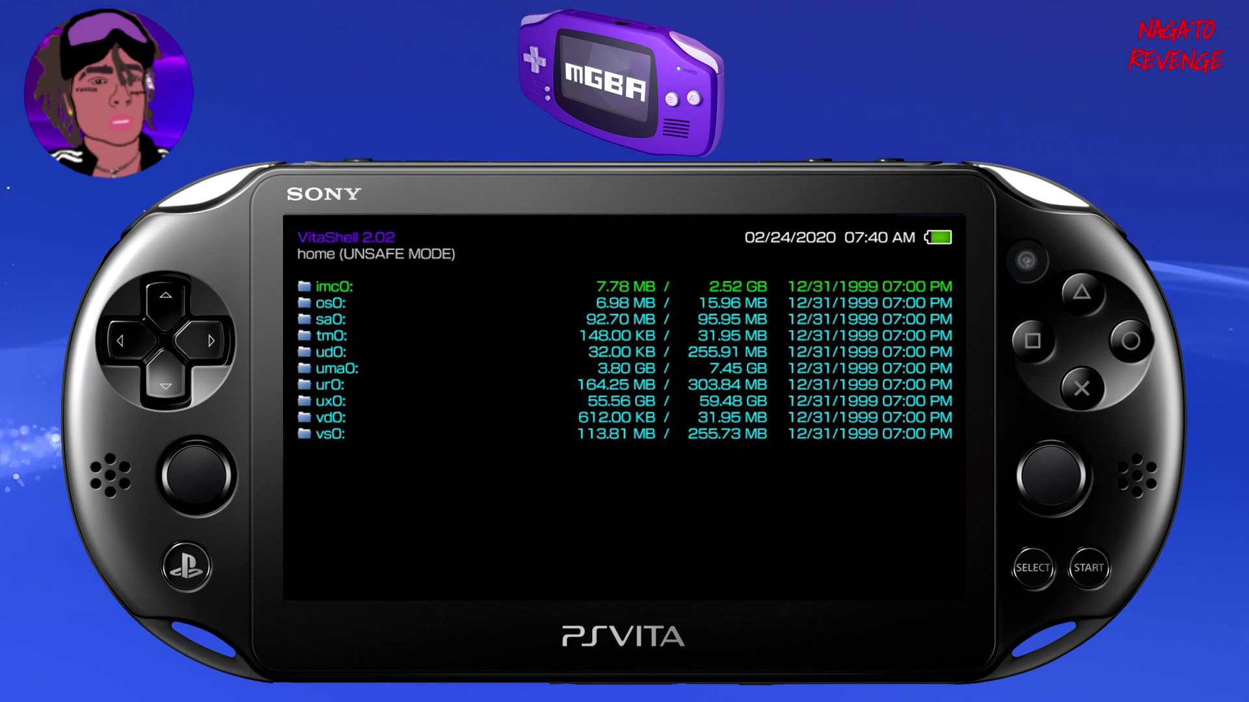
# In VitaShell on the PS Vita, open the ux0: partition and install mgba.vpk from its root.
pyautogui.click(331, 401)
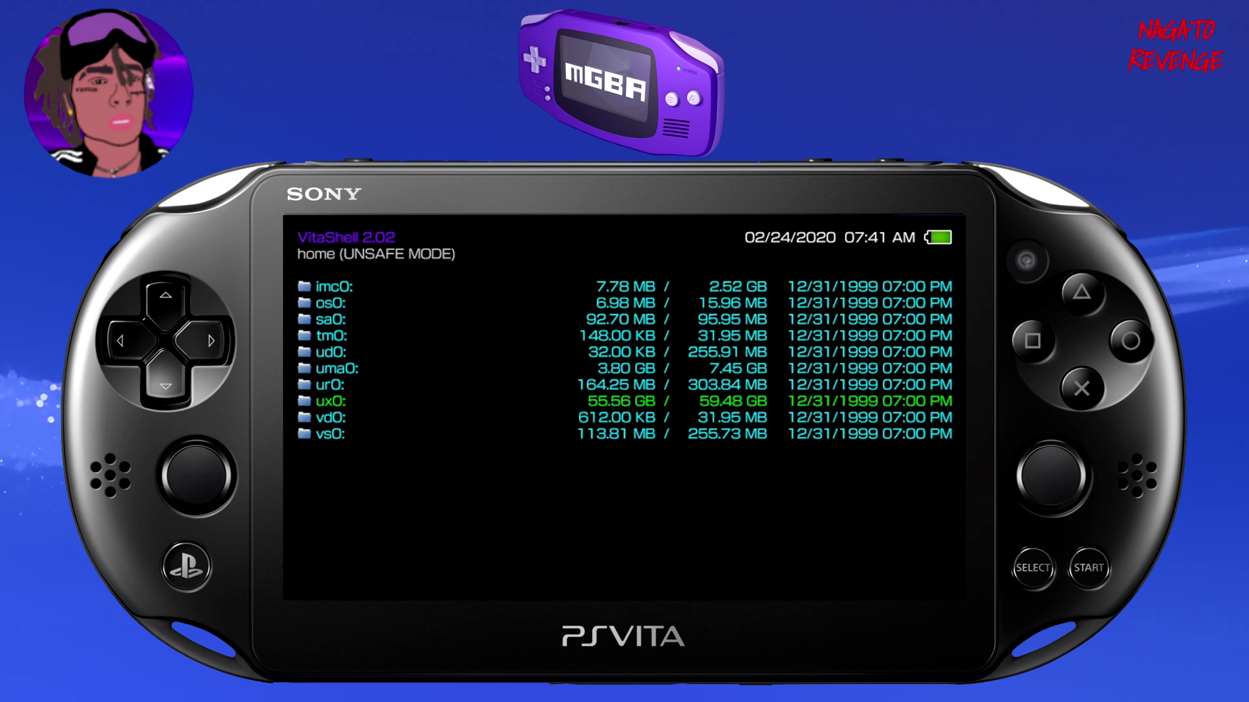
pyautogui.press('Return')
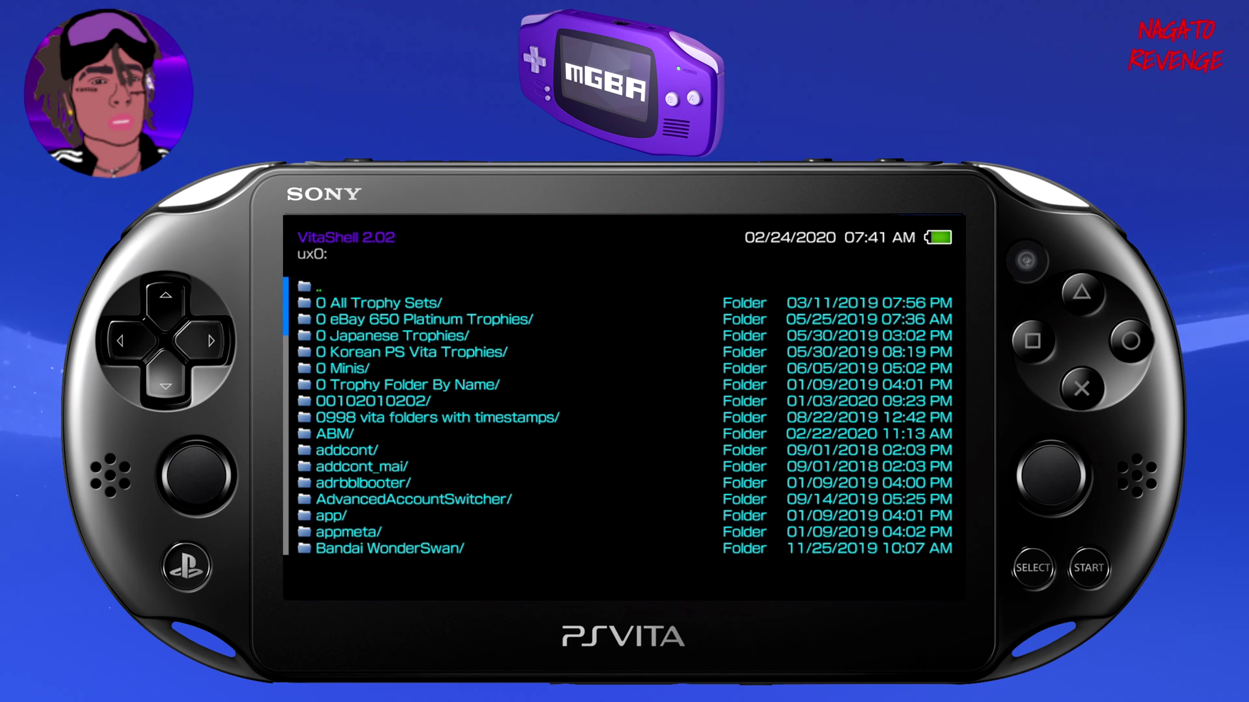
pyautogui.press('Down')
pyautogui.press('Down')
pyautogui.press('Down')
pyautogui.press('Down')
pyautogui.press('Down')
pyautogui.press('Down')
pyautogui.press('Down')
pyautogui.press('Down')
pyautogui.press('Down')
pyautogui.press('Down')
pyautogui.press('Down')
pyautogui.press('Down')
pyautogui.press('Down')
pyautogui.press('Down')
pyautogui.press('Down')
pyautogui.press('Down')
pyautogui.press('Down')
pyautogui.press('Down')
pyautogui.press('Down')
pyautogui.press('Down')
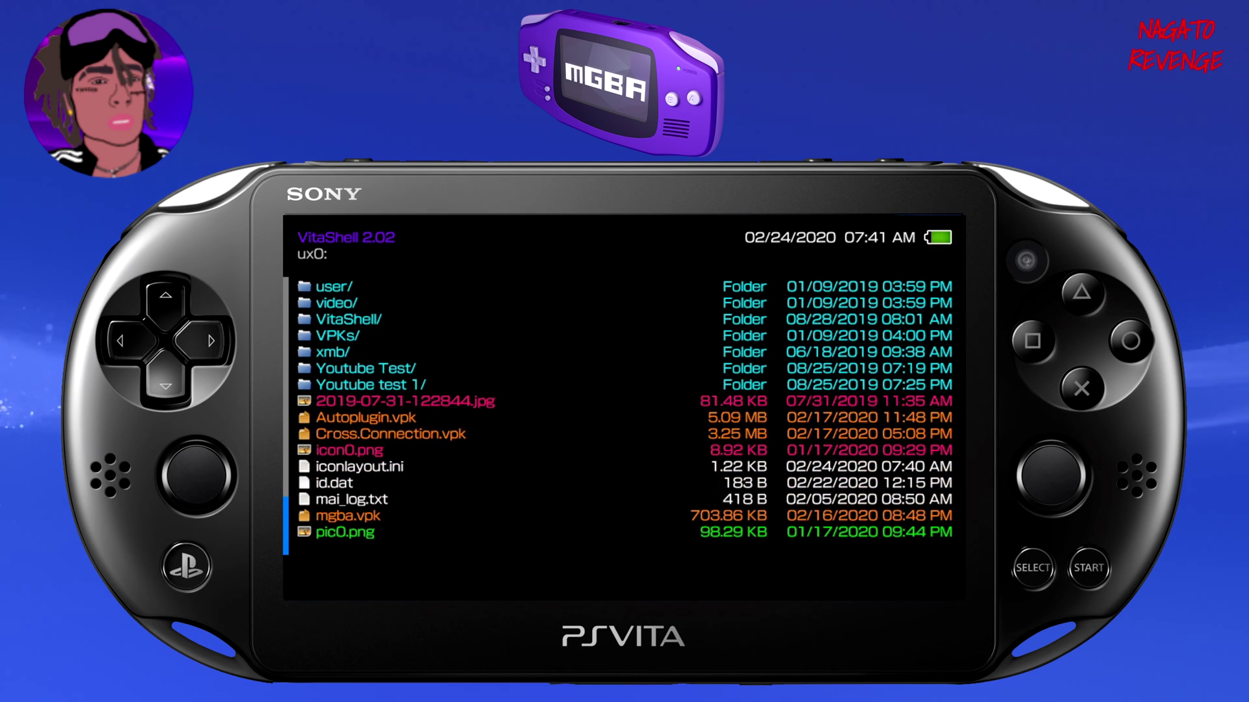
pyautogui.press('Up')
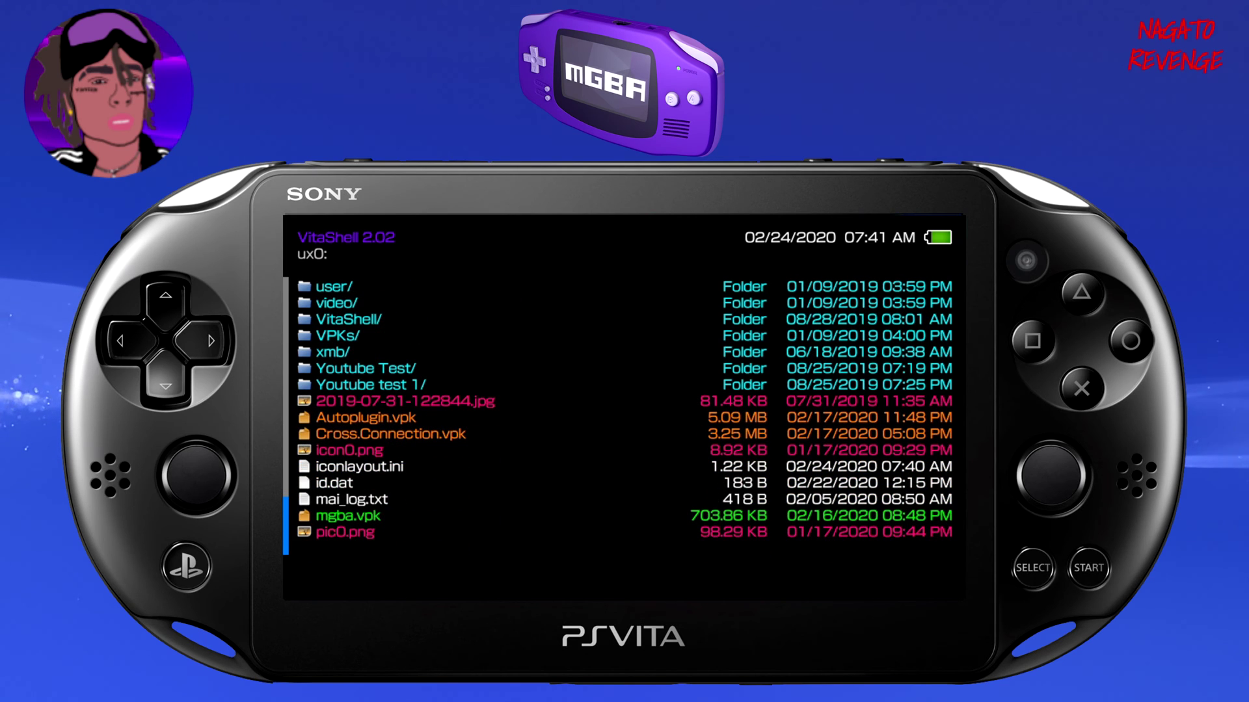
pyautogui.press('Return')
pyautogui.press('Return')
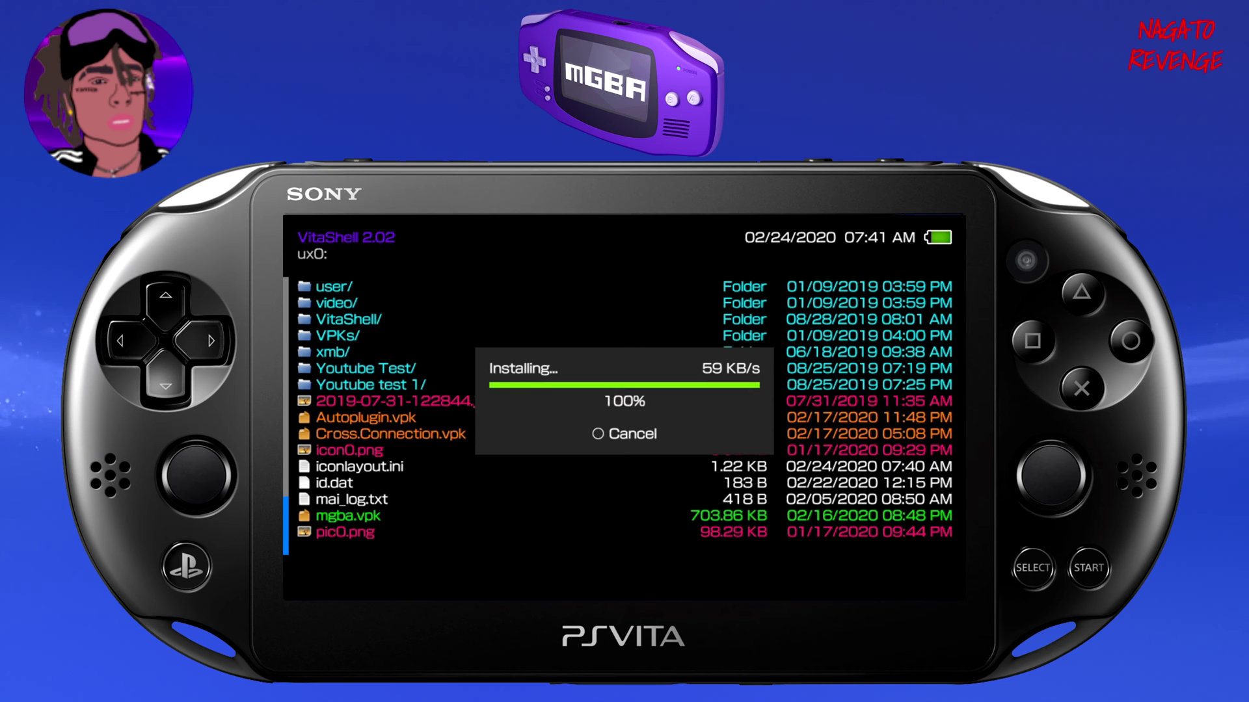
# Check the contents of the gameboy, GameBoy Advance and Gameboy Color folders in ux0:.
pyautogui.press('Up')
pyautogui.press('Up')
pyautogui.press('Up')
pyautogui.press('Up')
pyautogui.press('Up')
pyautogui.press('Up')
pyautogui.press('Up')
pyautogui.press('Up')
pyautogui.press('Up')
pyautogui.press('Up')
pyautogui.press('Up')
pyautogui.press('Up')
pyautogui.press('Up')
pyautogui.press('Up')
pyautogui.press('Up')
pyautogui.press('Up')
pyautogui.press('Up')
pyautogui.press('Up')
pyautogui.press('Up')
pyautogui.press('Up')
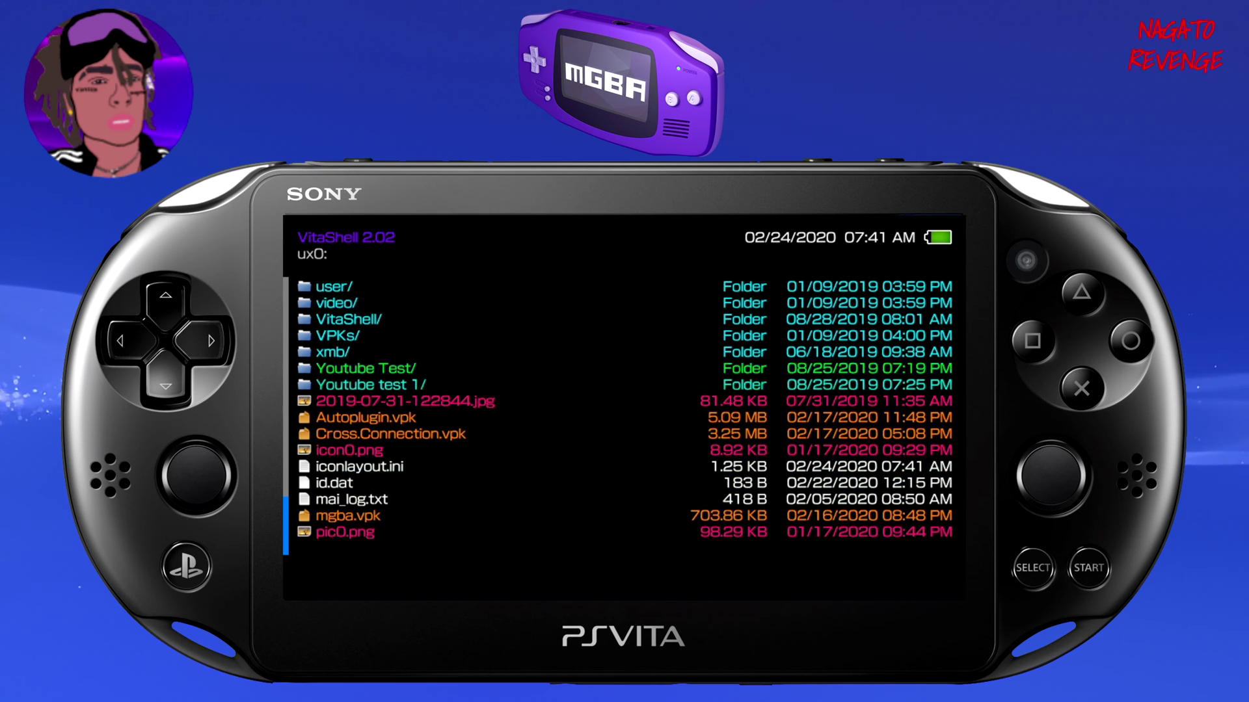
pyautogui.press('Up')
pyautogui.press('Up')
pyautogui.press('Up')
pyautogui.press('Up')
pyautogui.press('Up')
pyautogui.press('Up')
pyautogui.press('Up')
pyautogui.press('Up')
pyautogui.press('Up')
pyautogui.press('Up')
pyautogui.press('Up')
pyautogui.press('Up')
pyautogui.press('Up')
pyautogui.press('Up')
pyautogui.press('Up')
pyautogui.press('Up')
pyautogui.press('Up')
pyautogui.press('Up')
pyautogui.press('Up')
pyautogui.press('Up')
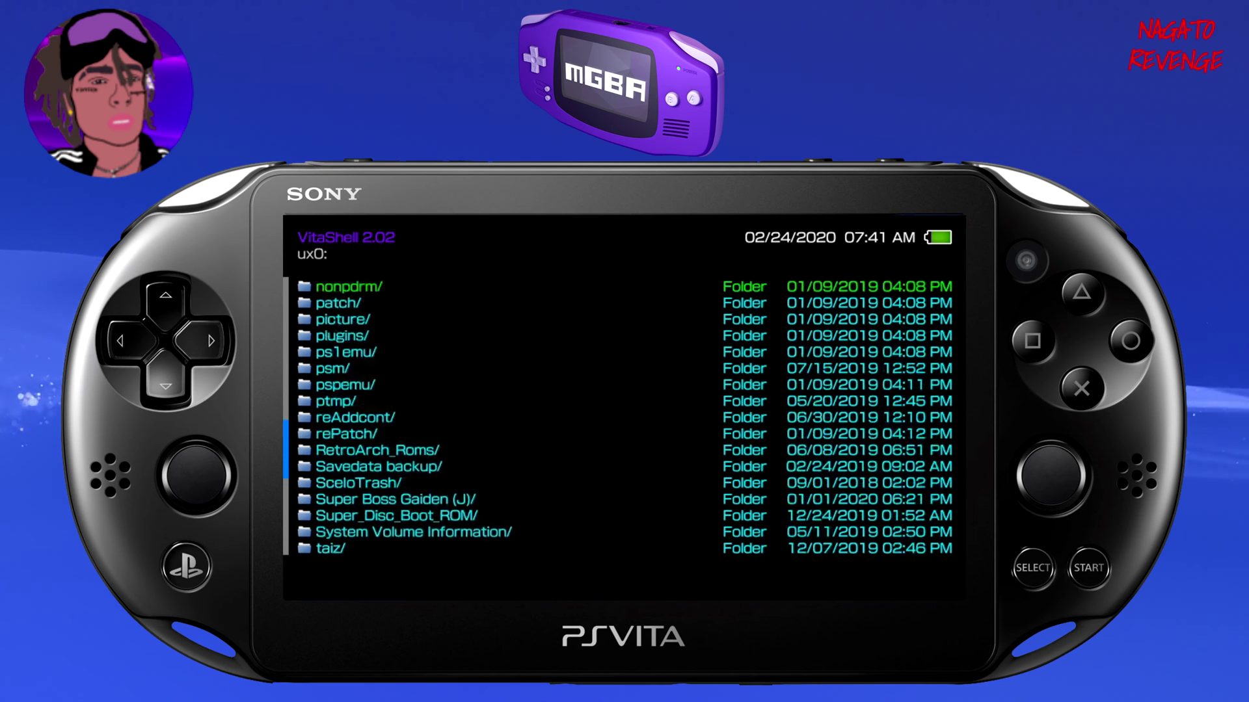
pyautogui.press('Down')
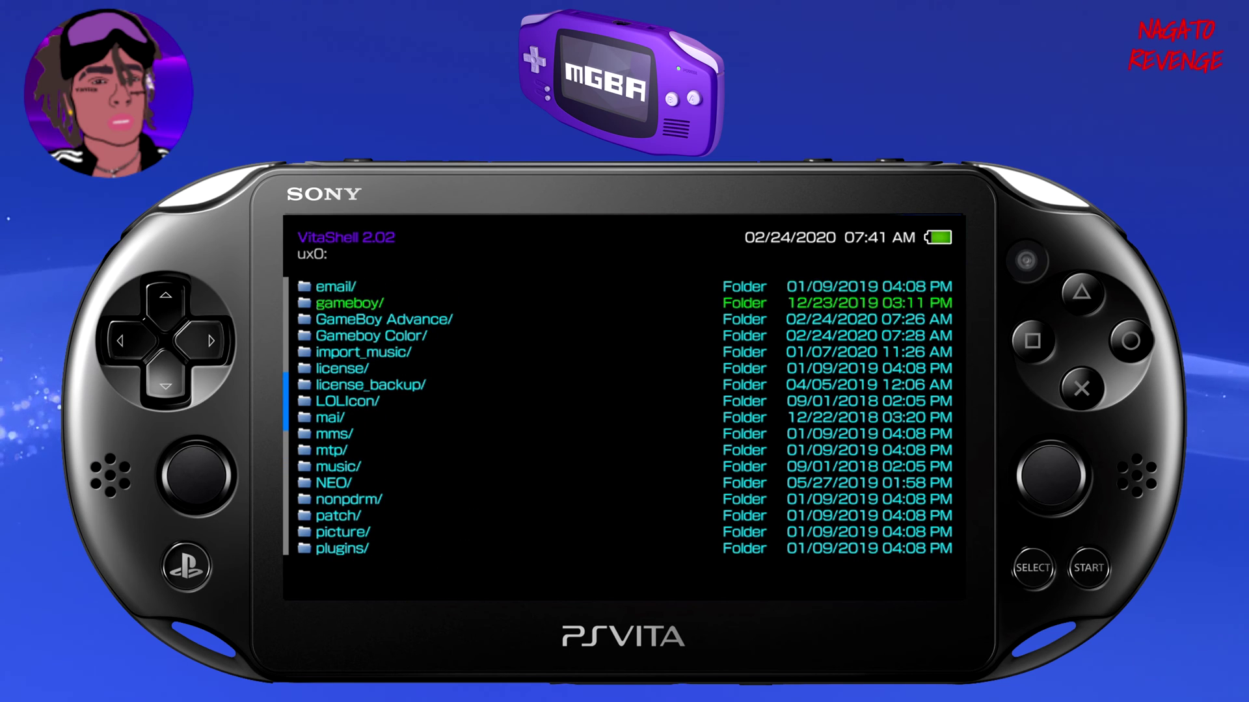
pyautogui.press('Return')
pyautogui.press('Escape')
pyautogui.press('Down')
pyautogui.press('Return')
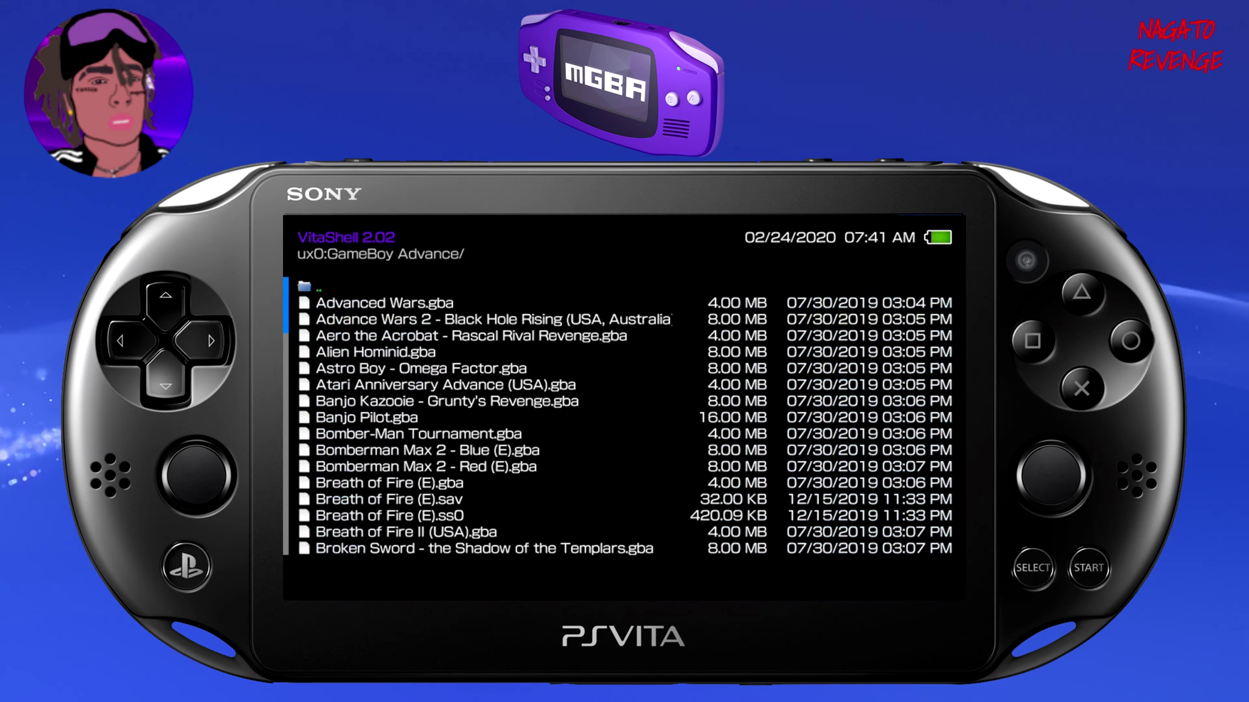
pyautogui.press('Escape')
pyautogui.press('Down')
pyautogui.press('Return')
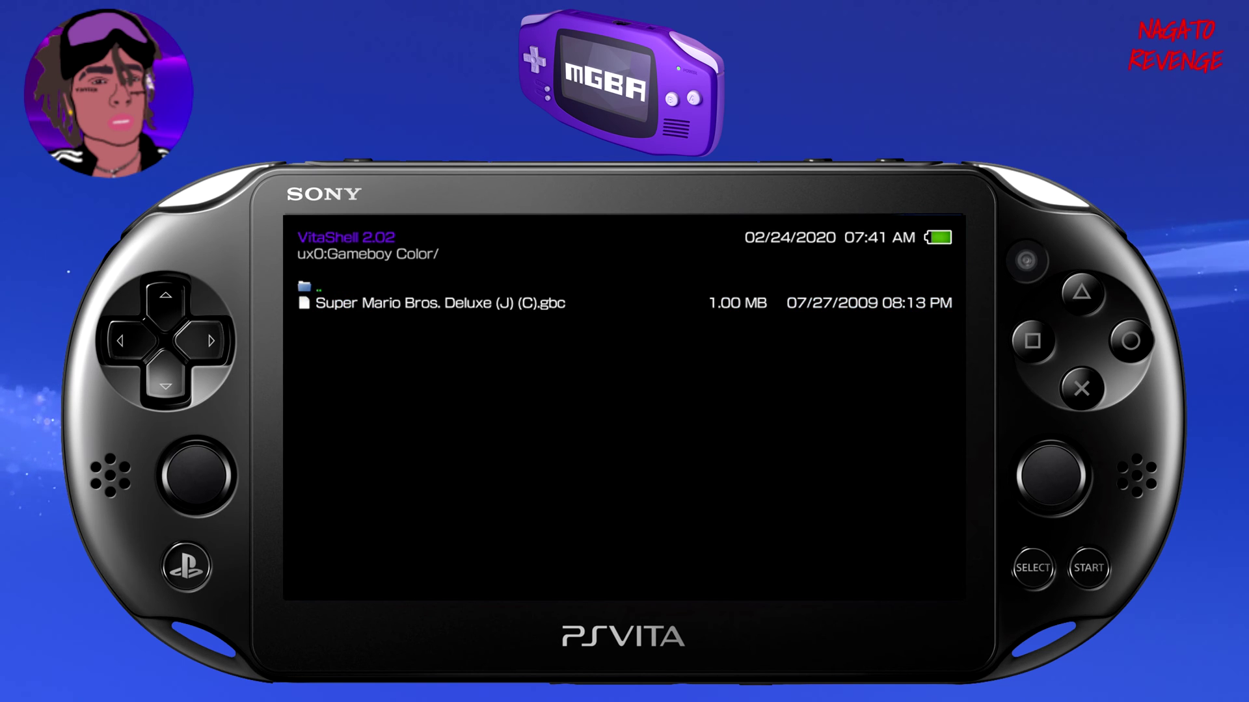
# Return to the PS Vita home screen and start mGBA, allowing VitaShell to close.
pyautogui.press('super')
pyautogui.scroll(-3, 624, 416)
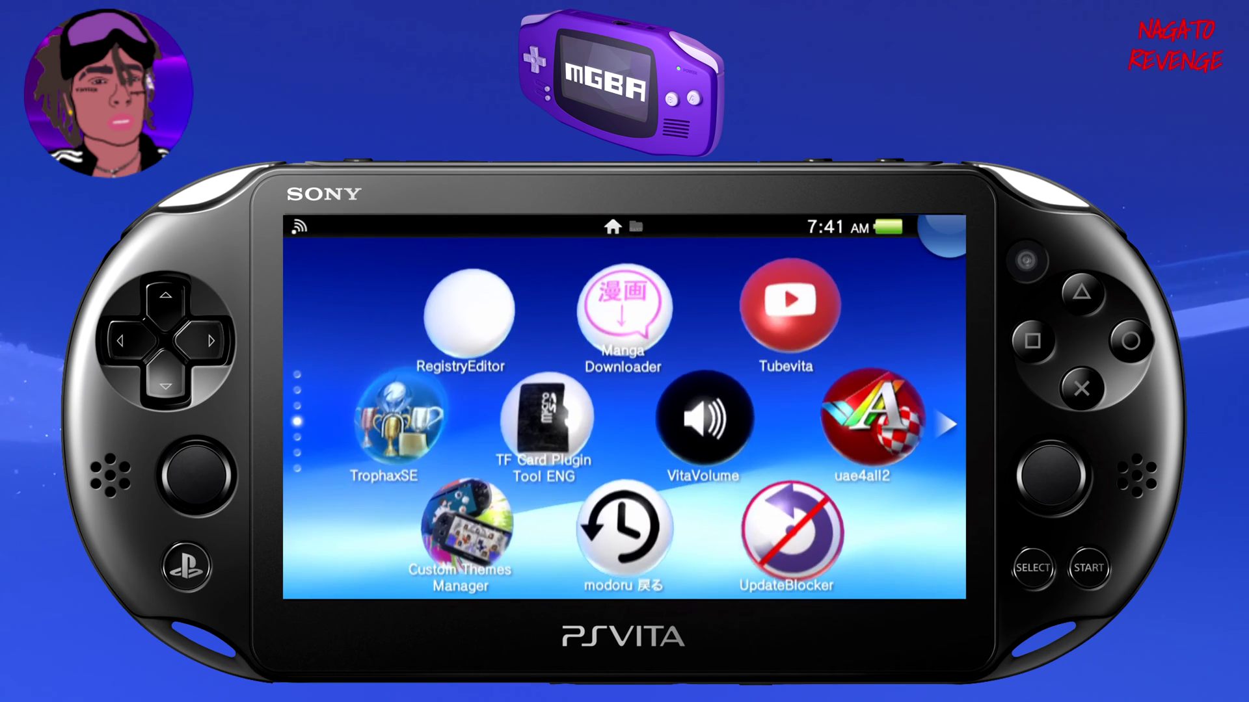
pyautogui.scroll(-1, 625, 416)
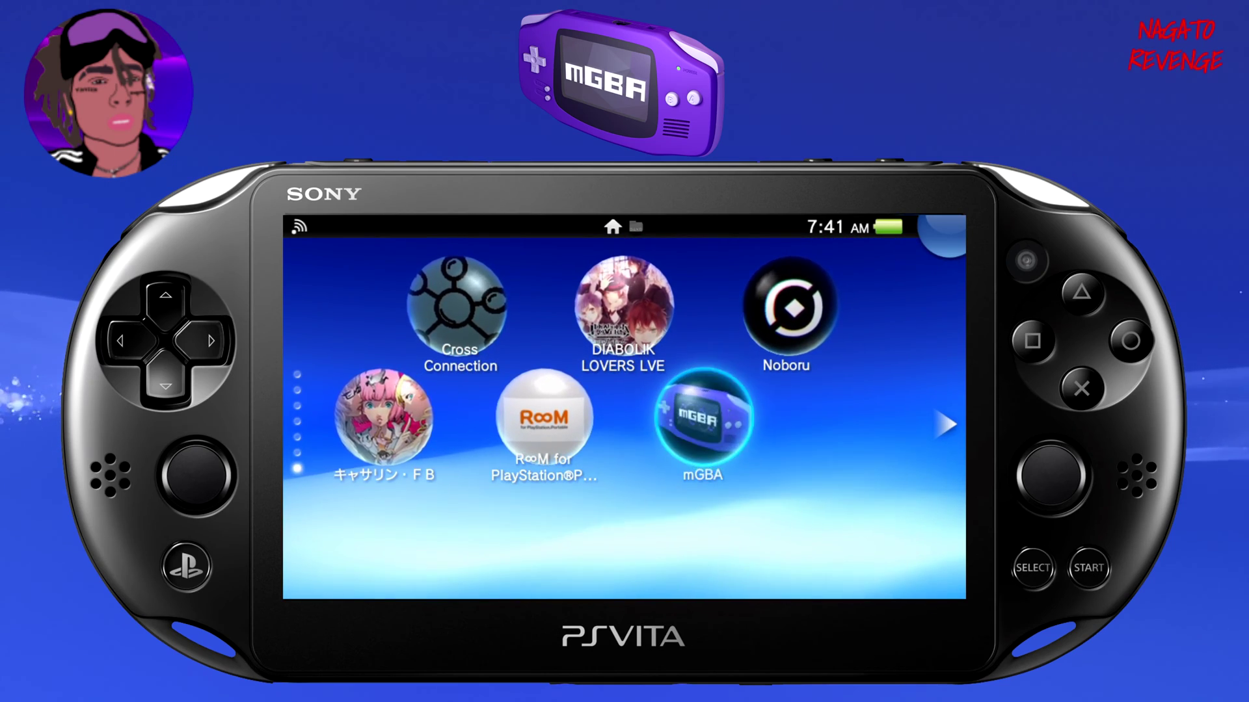
pyautogui.press('Return')
pyautogui.press('Return')
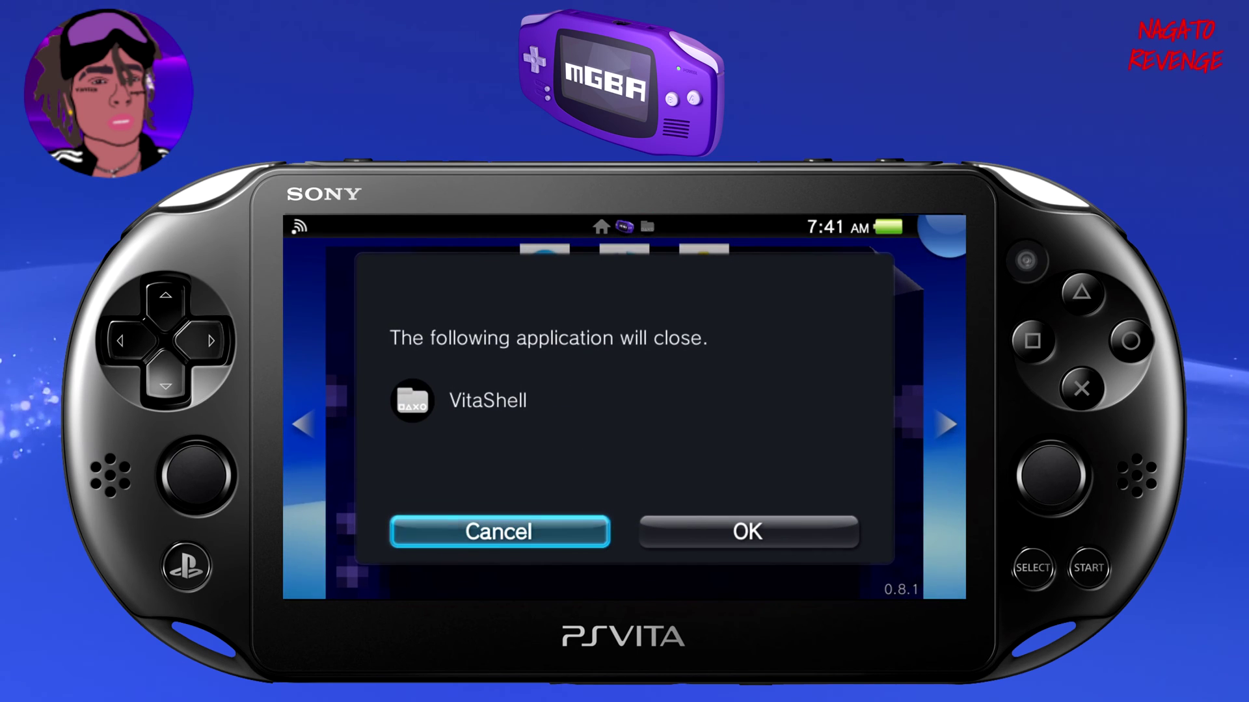
pyautogui.press('Right')
pyautogui.press('Return')
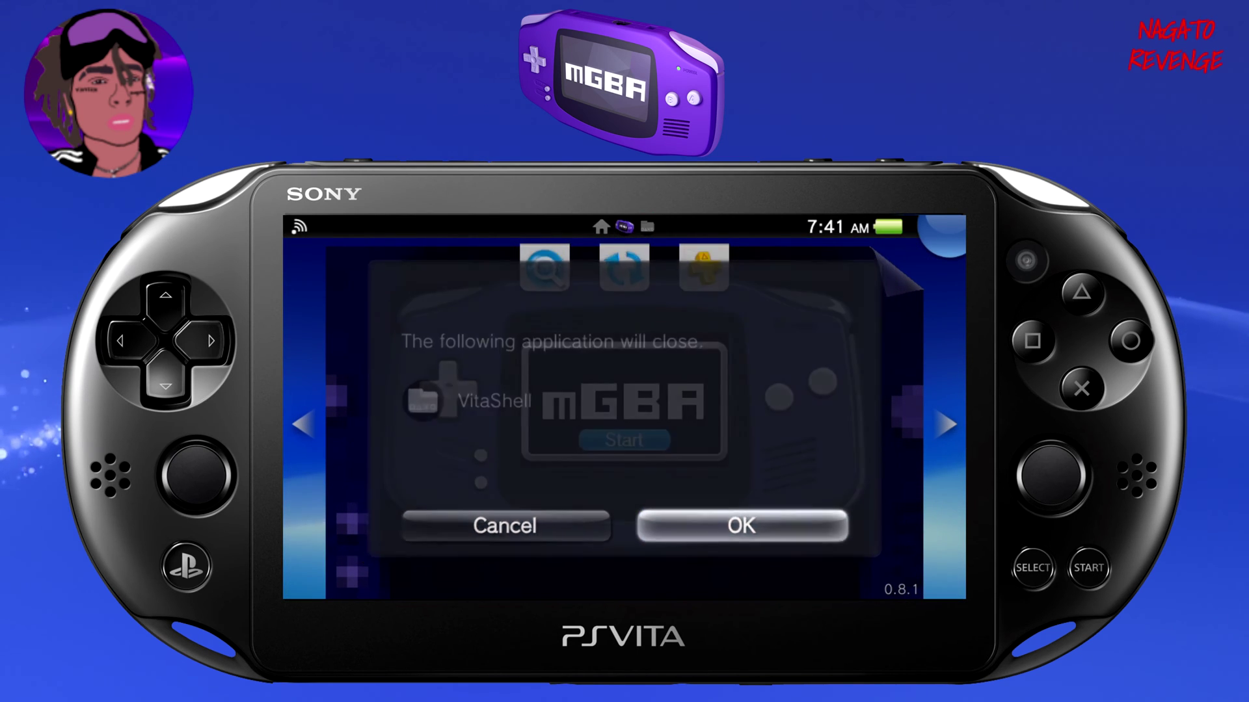